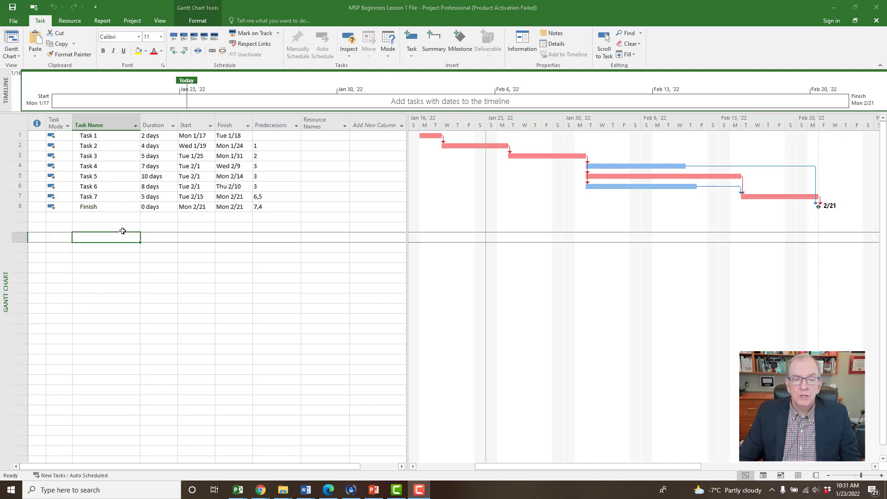
Step: Review the task names from Task 1 through Finish and the durations of the first tasks
left_click(120, 136)
left_click(119, 147)
left_click(119, 158)
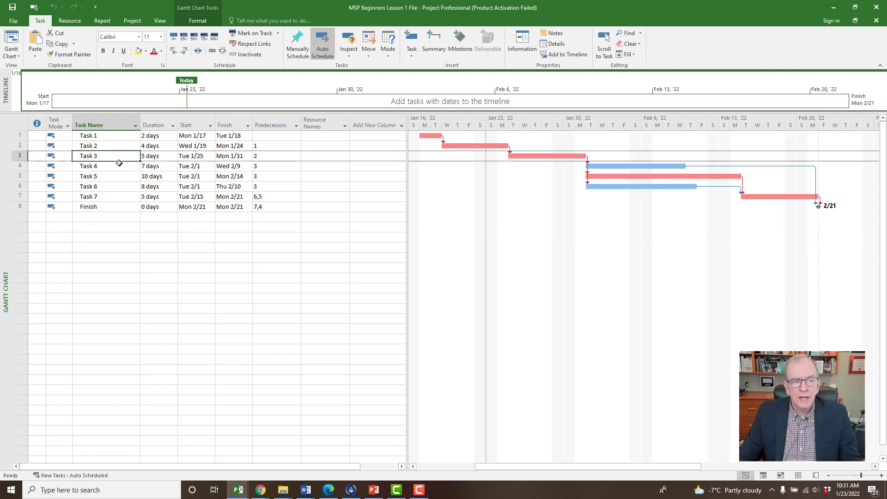
left_click(119, 167)
left_click(119, 177)
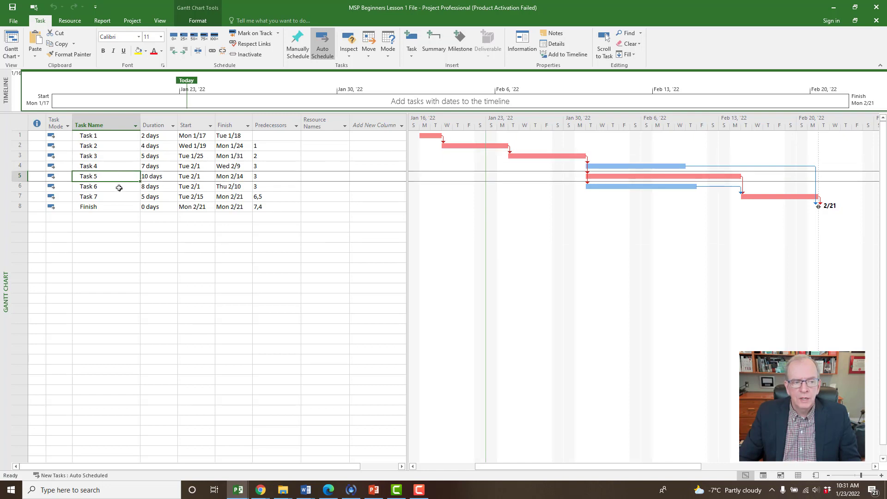
left_click(119, 187)
left_click(119, 197)
left_click(119, 208)
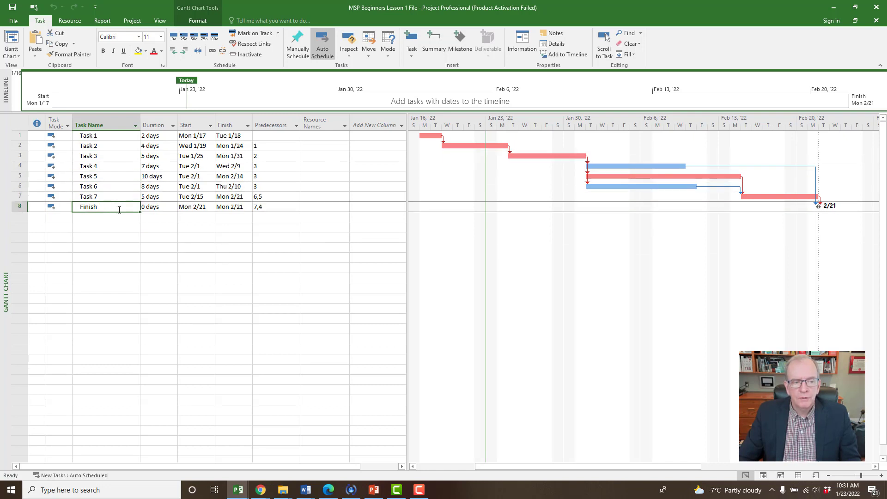
left_click(156, 137)
left_click(156, 145)
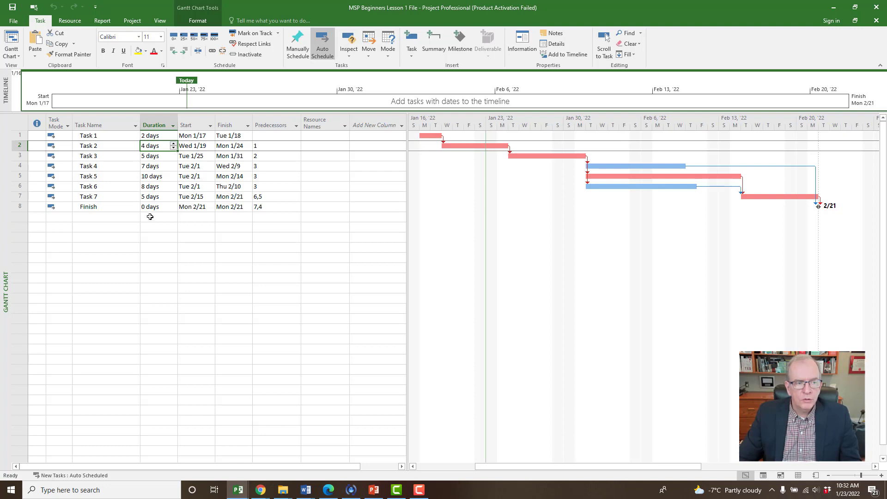
Step: Set the scheduling mode for new tasks to Manually Scheduled and add a task named Task 1 in row 10
left_click(95, 229)
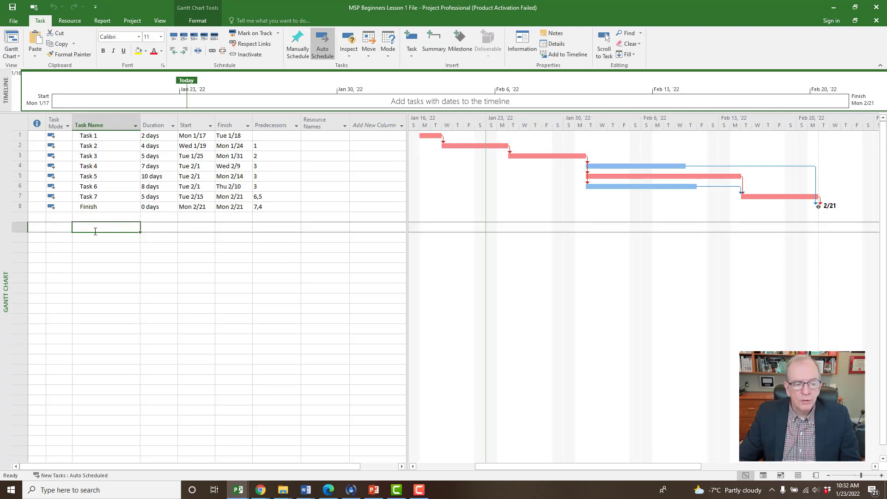
left_click(69, 475)
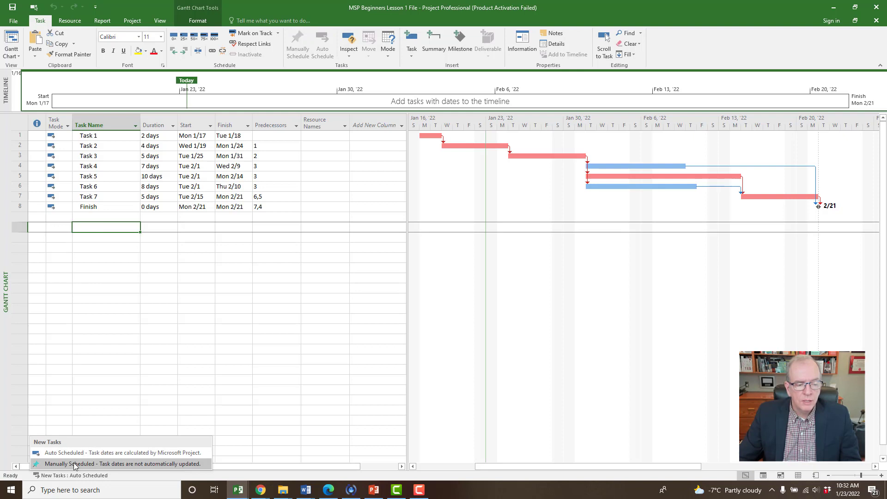
left_click(74, 464)
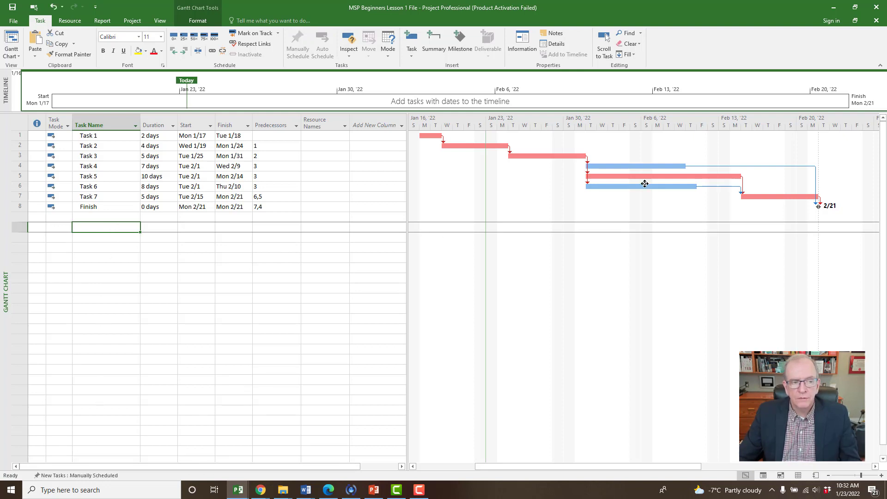
type("Task 1")
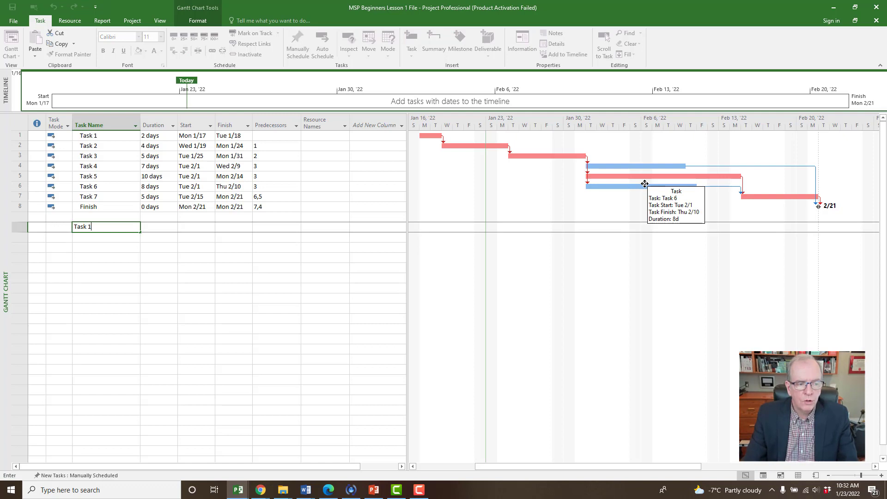
key("Return")
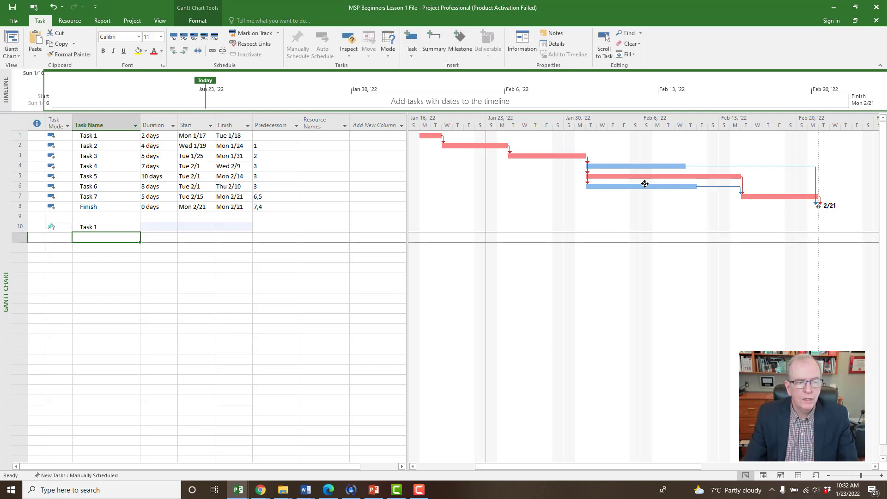
Step: Change the task mode of Task 1 in row 10 to Auto Scheduled
left_click(59, 229)
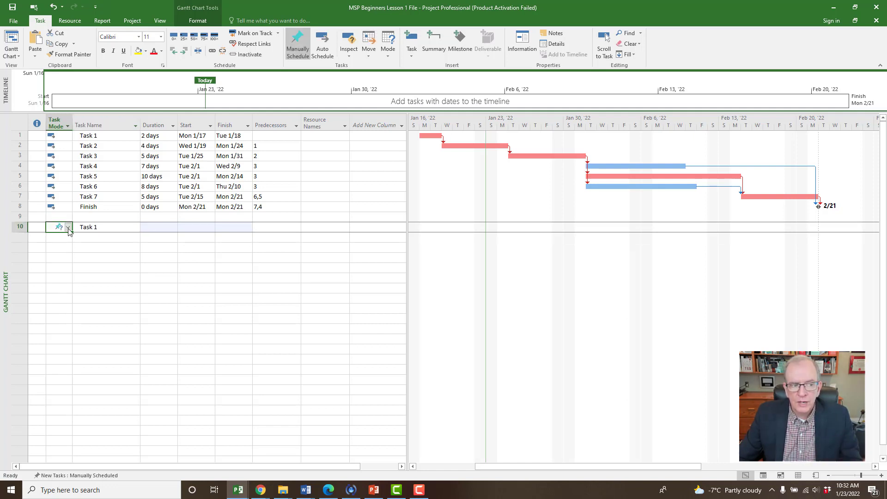
left_click(67, 227)
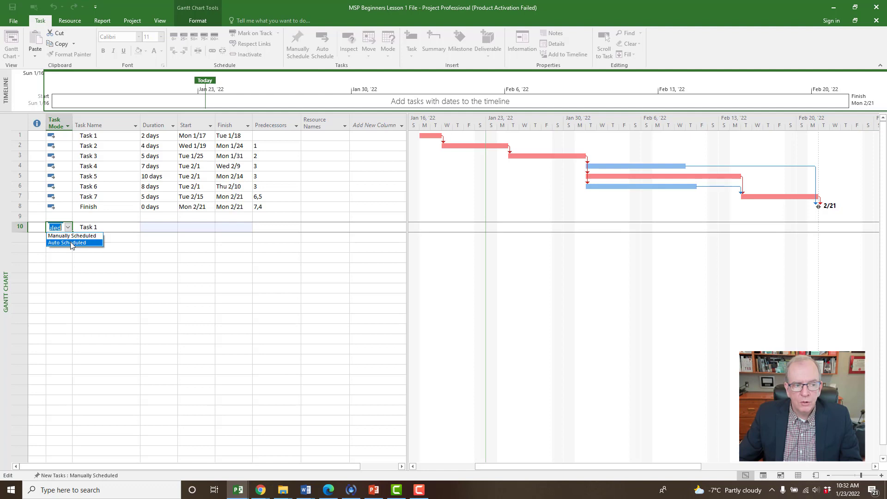
left_click(71, 243)
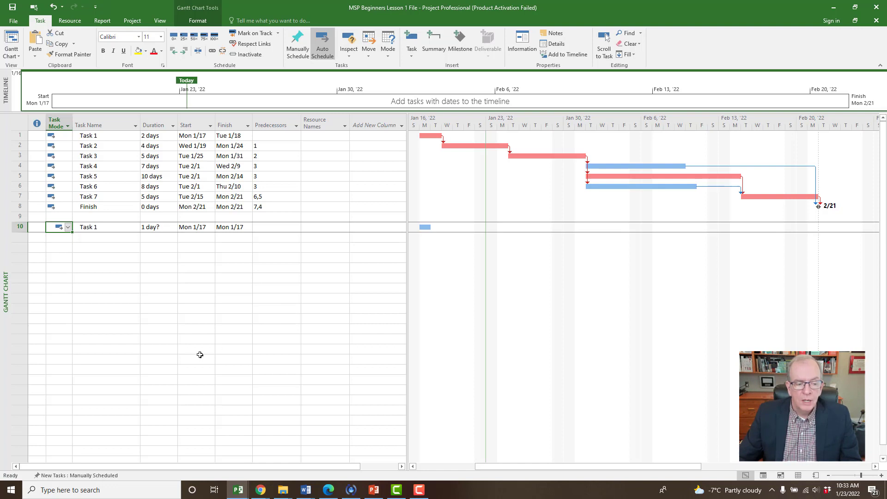
Step: Set the scheduling mode for new tasks to Auto Scheduled and add a task named Task 2 in row 11
left_click(80, 476)
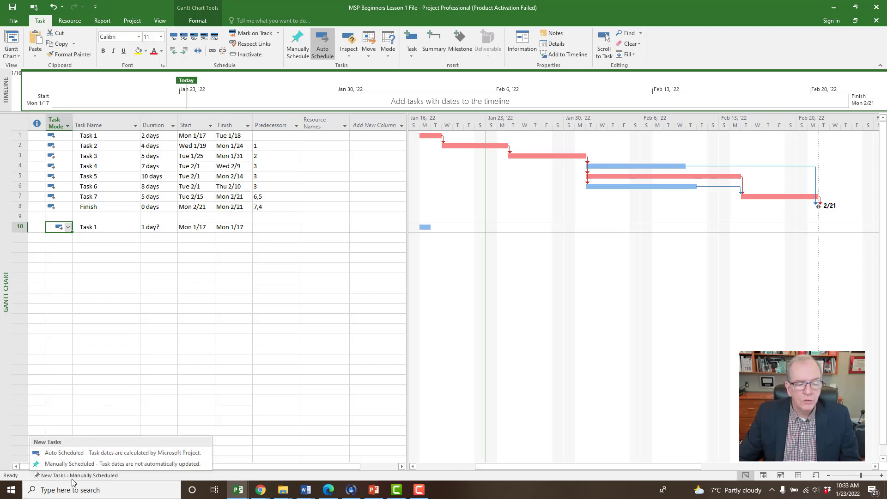
left_click(71, 455)
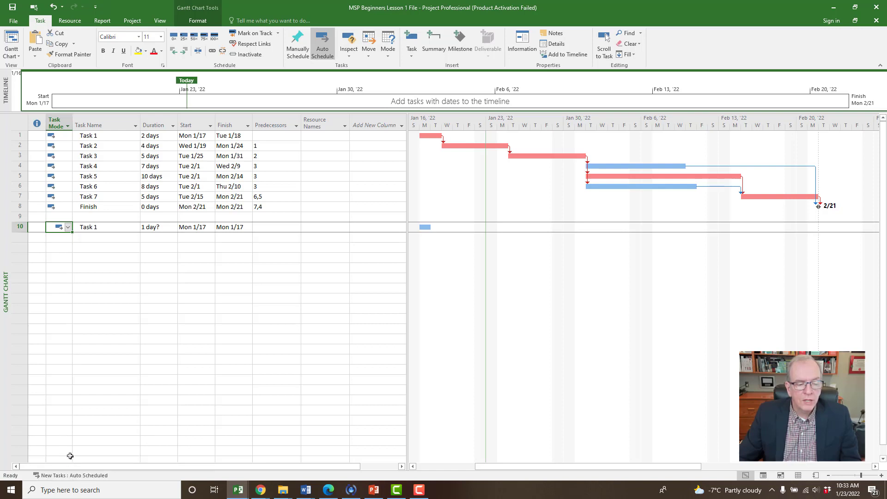
left_click(99, 237)
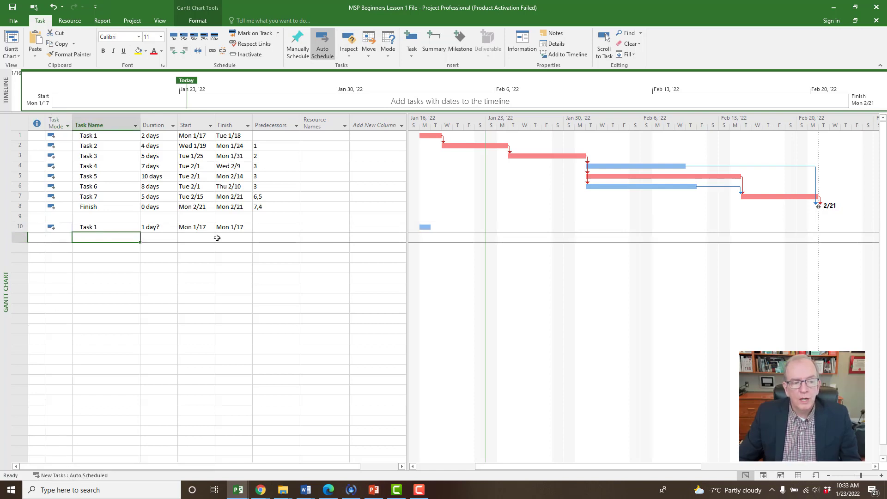
type("Tas")
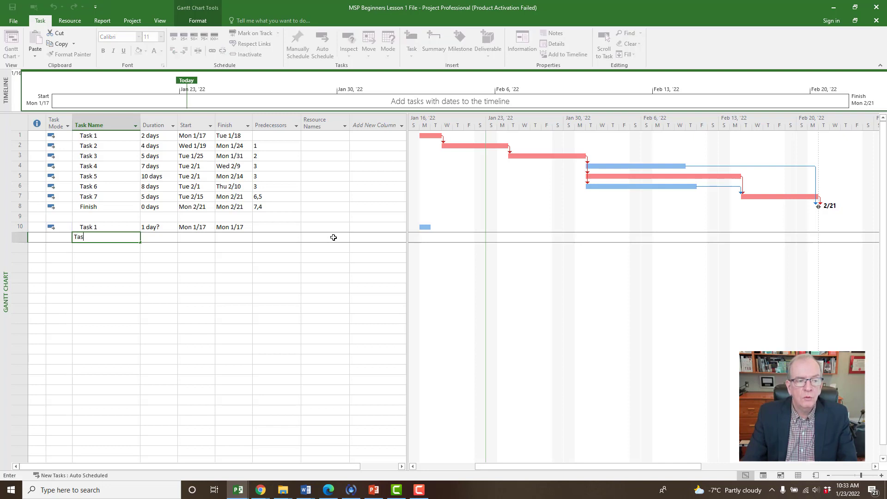
type("k 2")
key("Return")
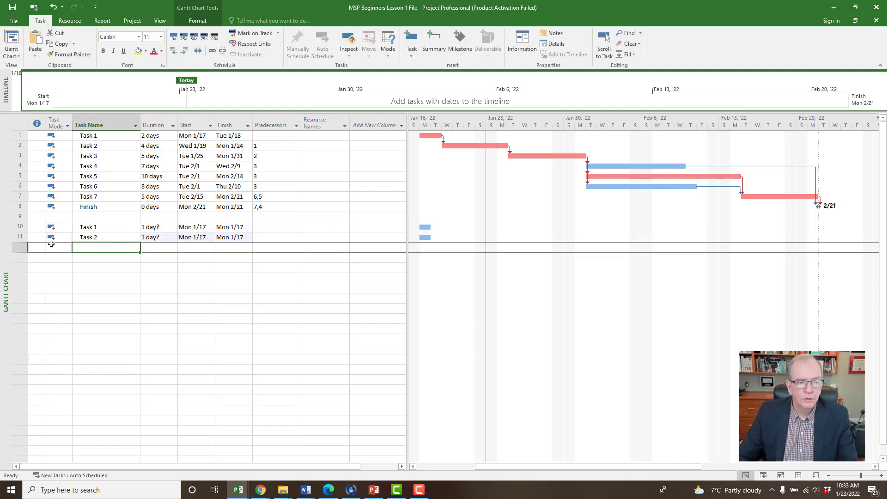
Step: Delete the tasks in rows 10 and 11
left_click_drag(17, 226, 18, 238)
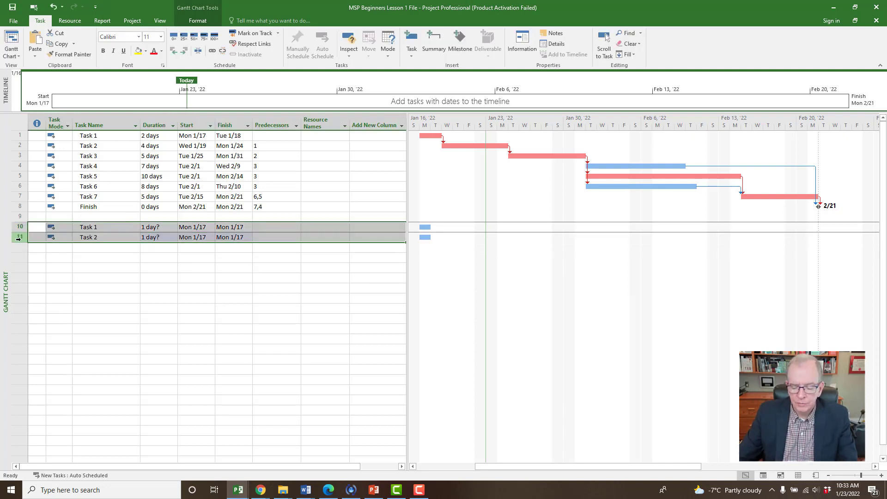
key("Delete")
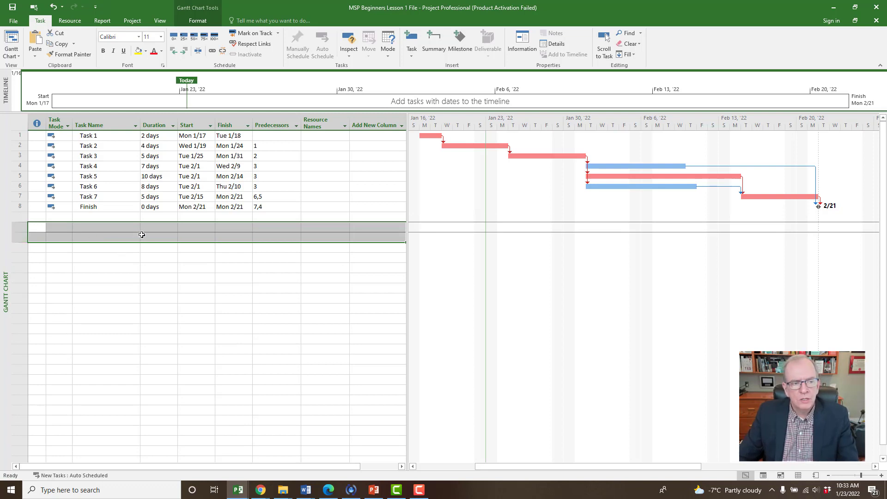
left_click(126, 226)
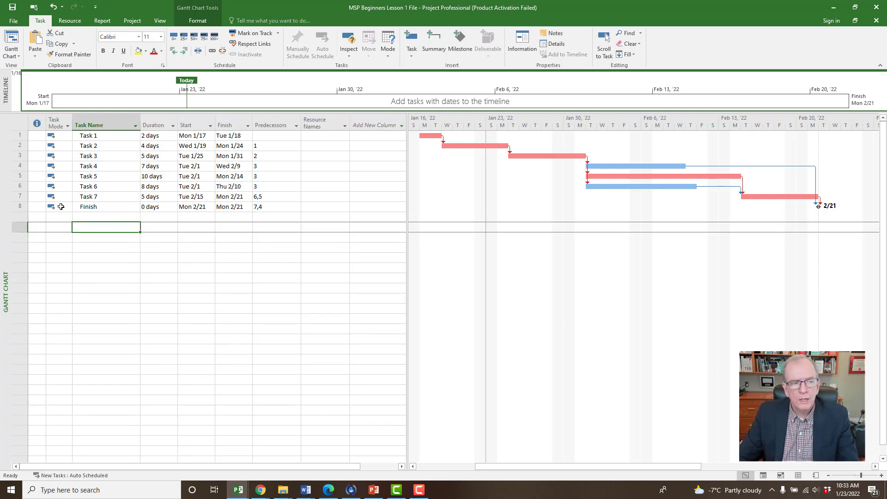
Step: Select the whole task sheet and check its Auto Schedule setting and the list of available tables
left_click(18, 125)
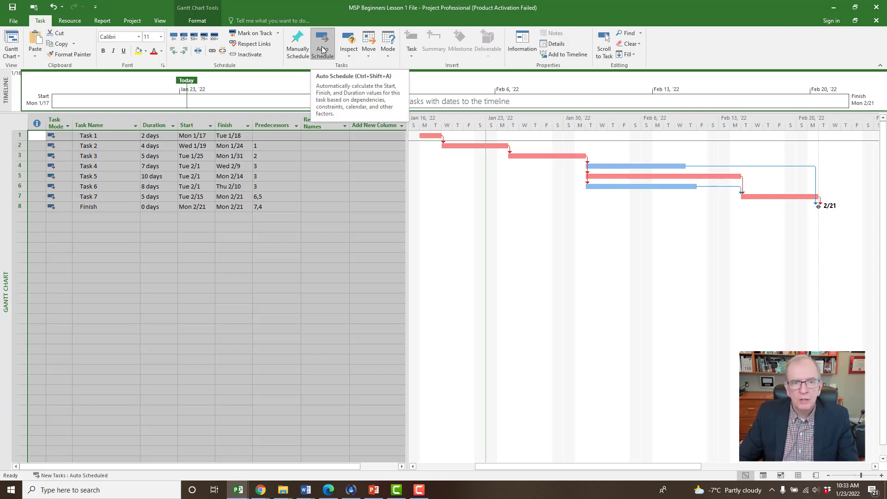
right_click(18, 124)
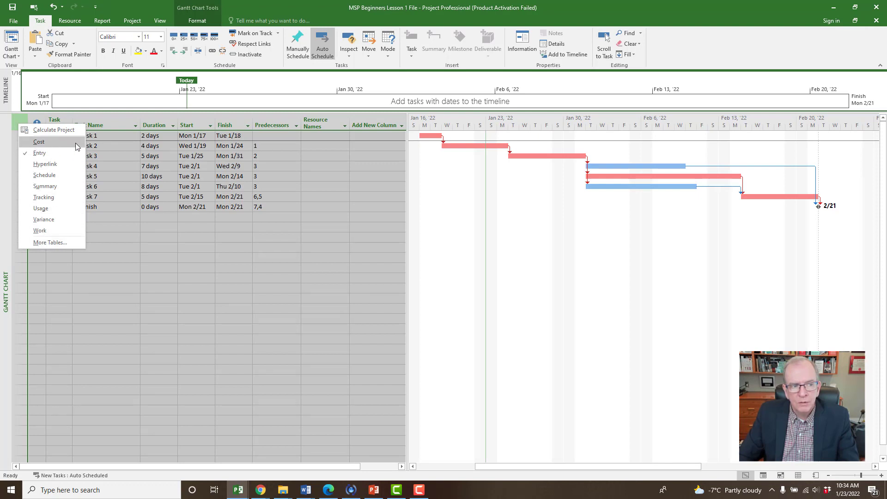
left_click(109, 223)
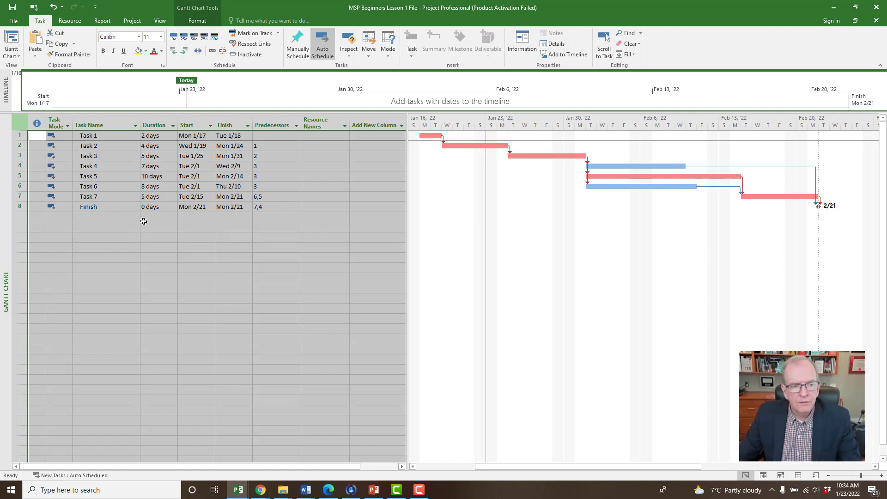
Step: Examine the predecessors in the task sheet, especially the link between Task 2 and Task 3, and Task 3's Gantt bar details
left_click(279, 155)
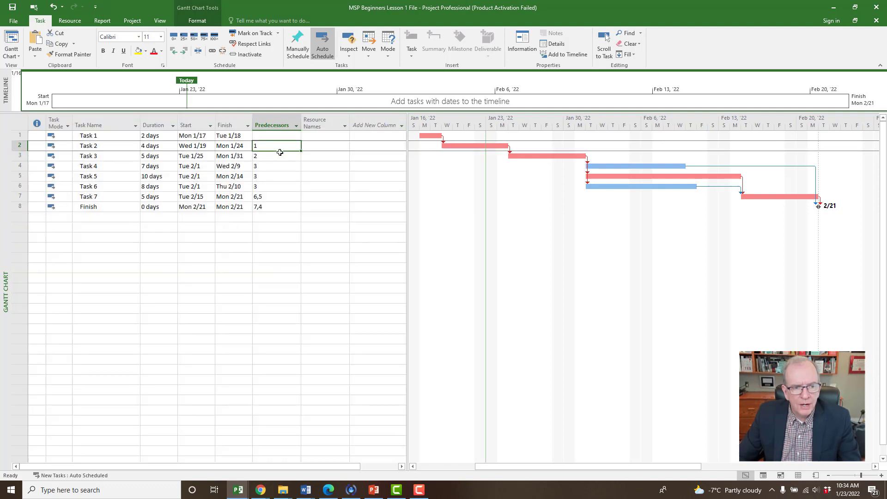
left_click(279, 167)
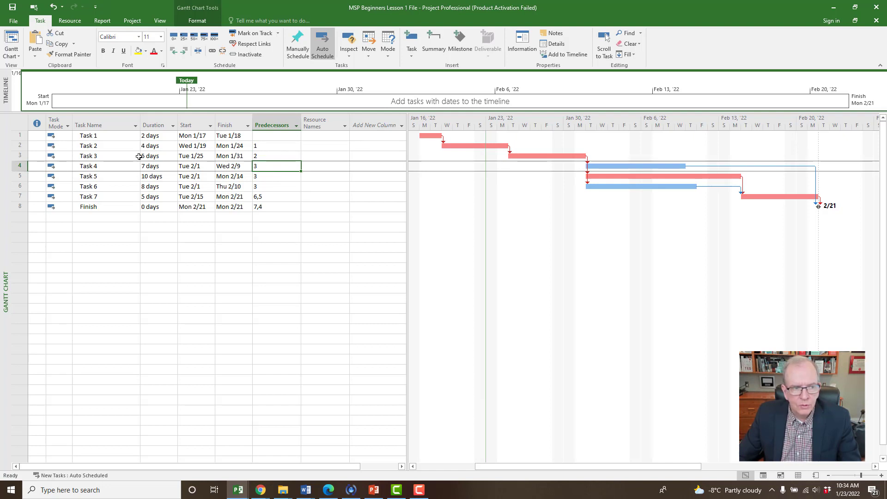
left_click(20, 145)
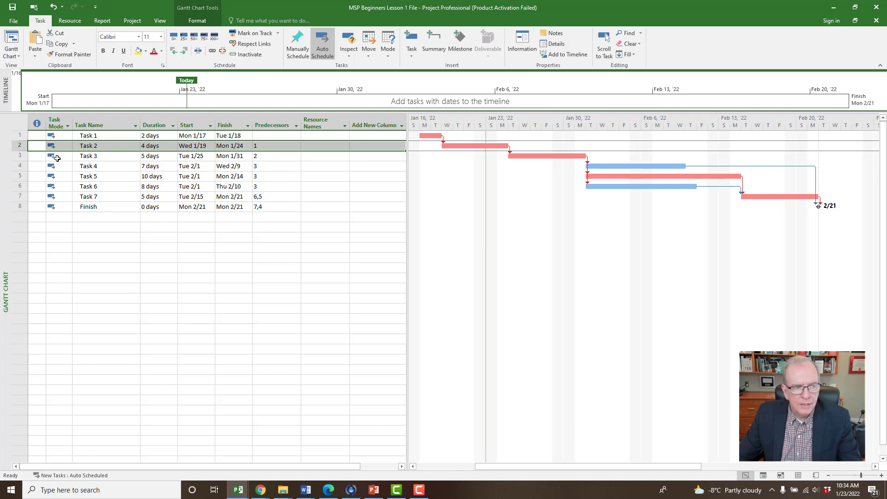
left_click(106, 156)
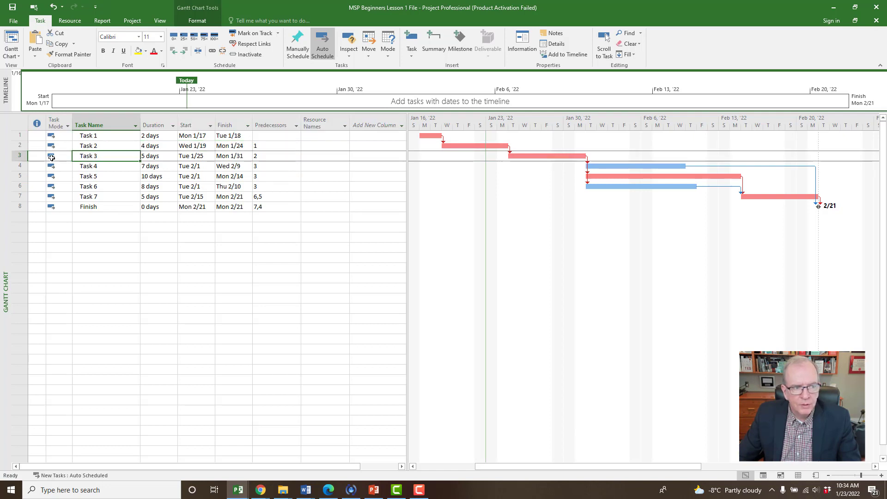
left_click(16, 145)
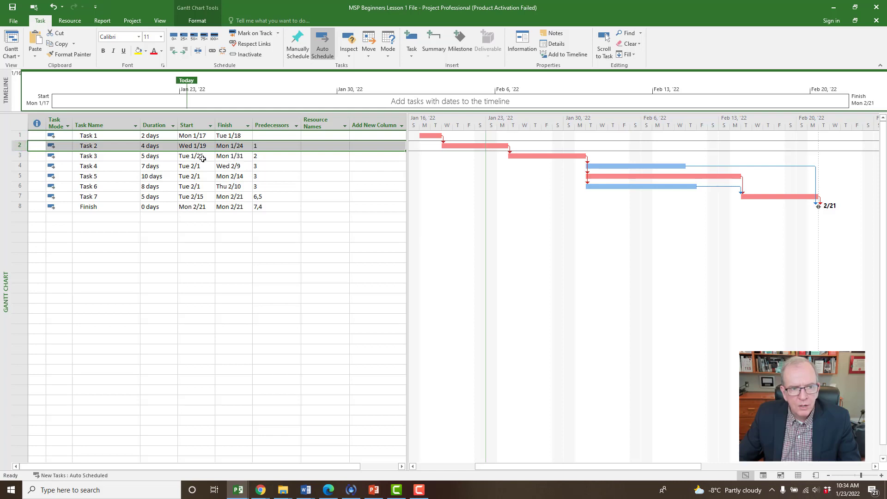
left_click(269, 158)
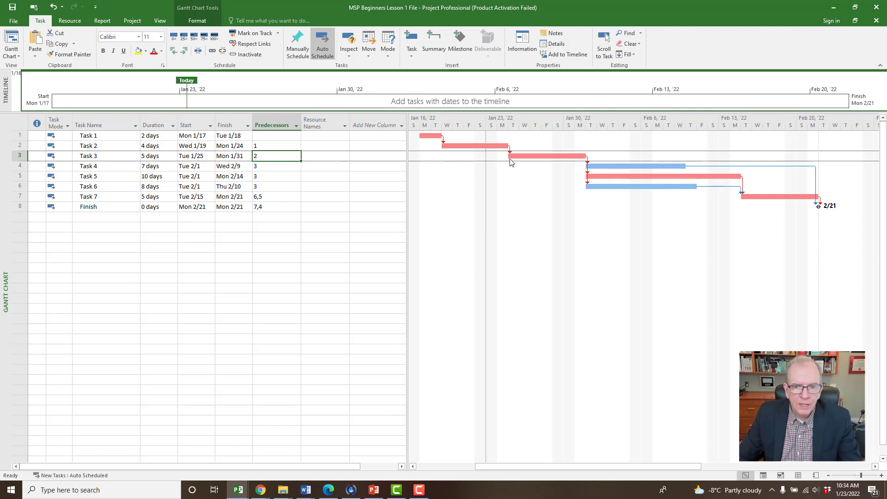
mouse_move(532, 156)
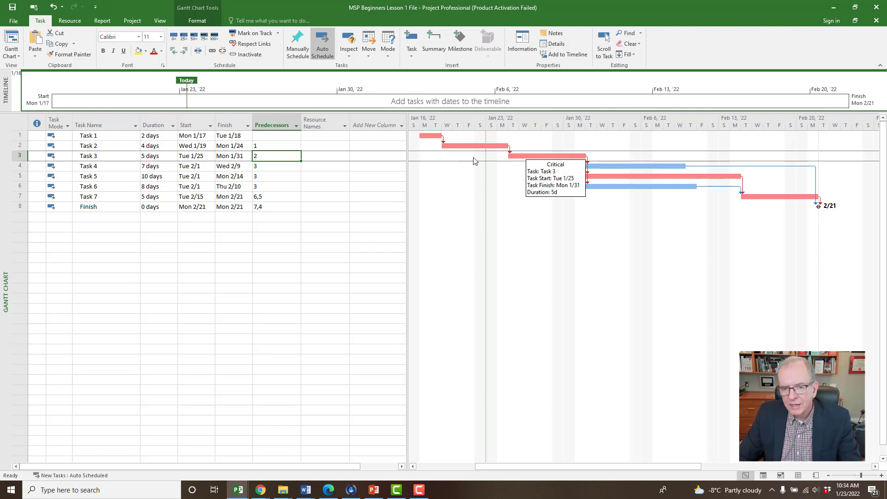
Step: Set a lag of 2 days on the Finish-to-Start dependency between Task 2 and Task 3
double_click(510, 151)
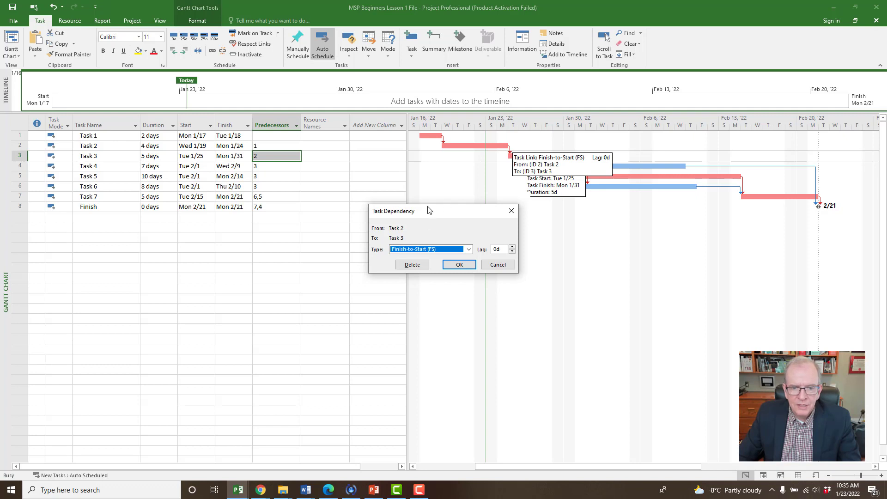
left_click_drag(428, 211, 387, 211)
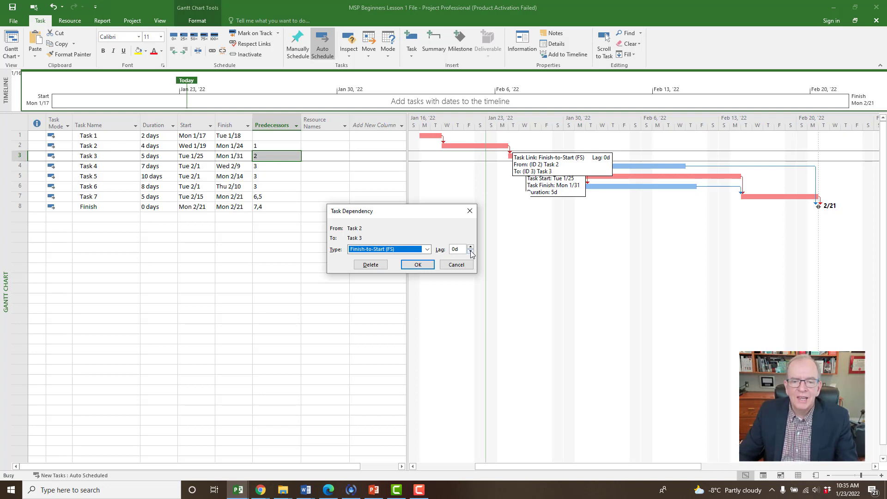
left_click(471, 248)
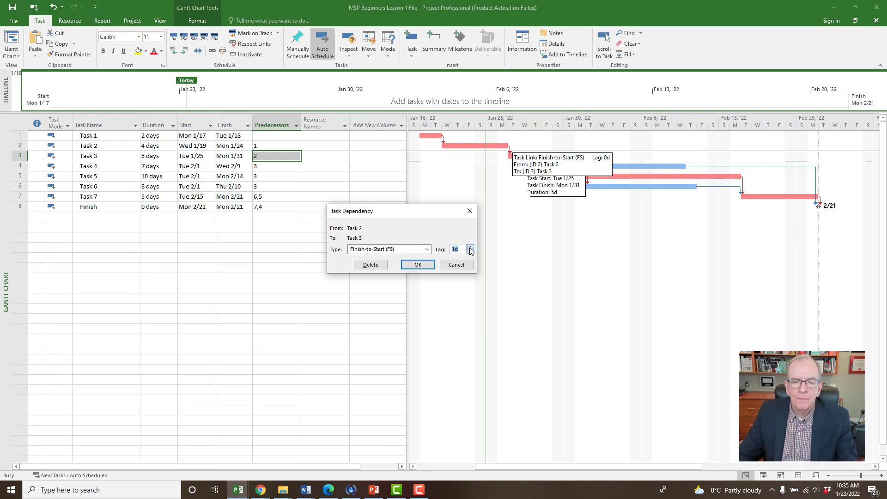
left_click(421, 265)
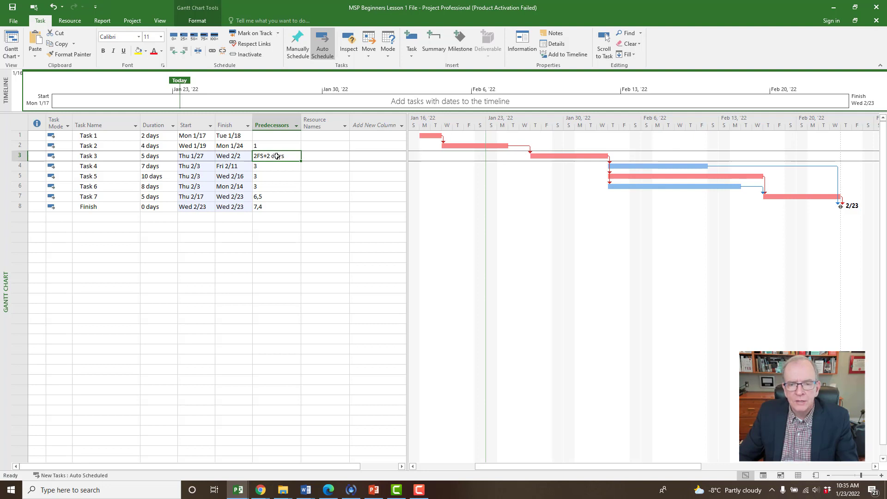
Step: Set the lag on the Finish-to-Start dependency between Task 2 and Task 3 to -2 days
double_click(523, 146)
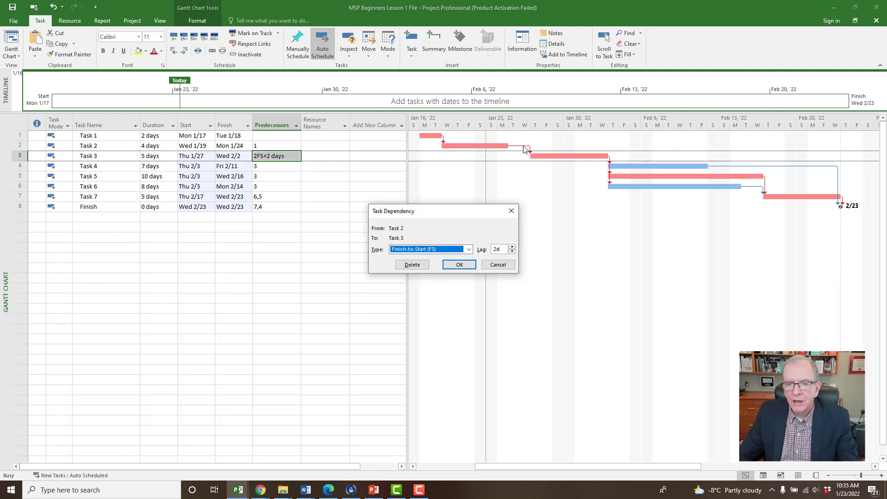
left_click(512, 251)
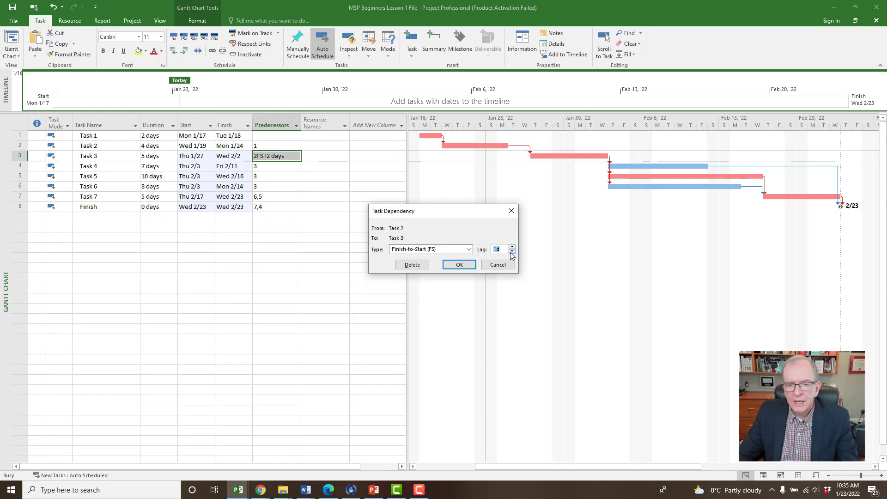
left_click(455, 266)
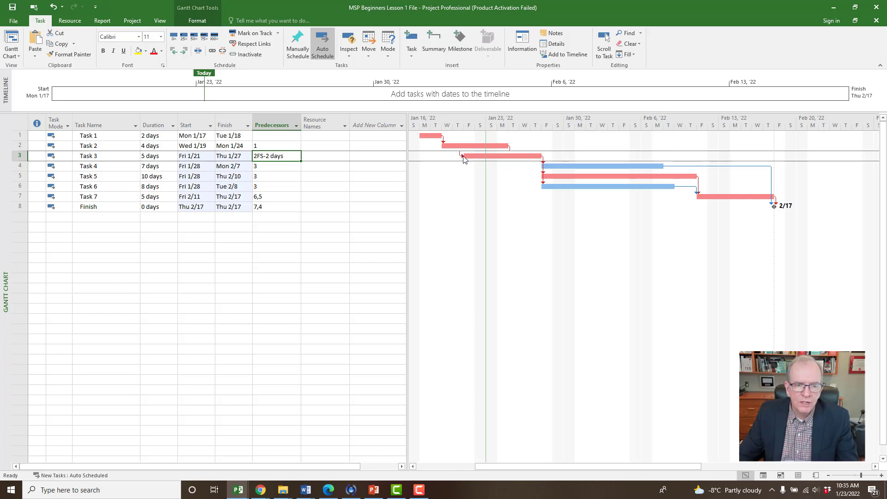
Step: Change the dependency between Task 2 and Task 3 to Start-to-Start (SS) with a lag of 2 days
mouse_move(464, 159)
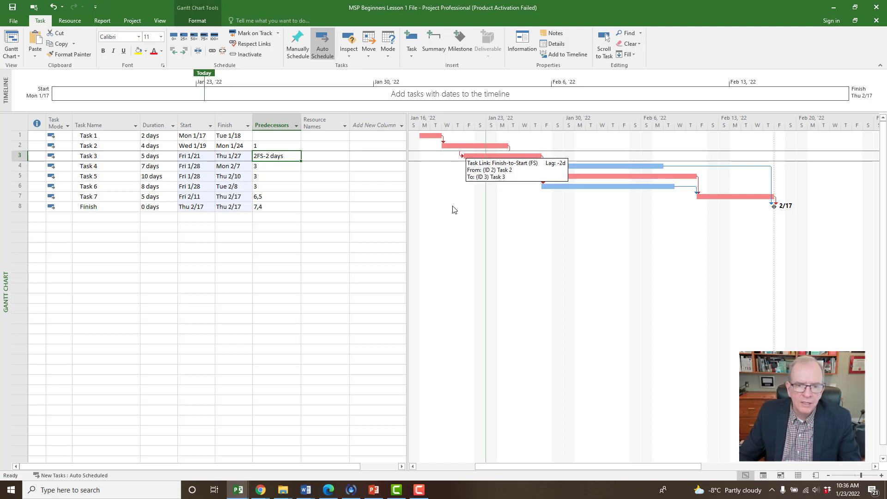
double_click(461, 159)
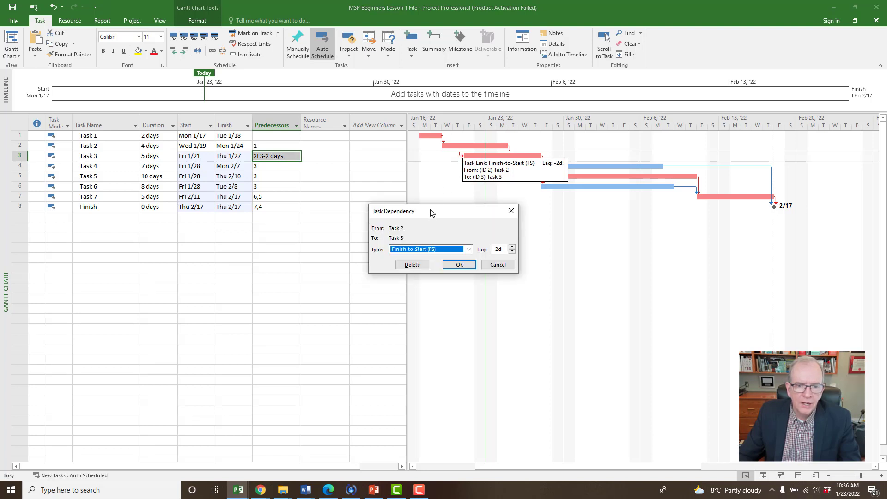
left_click_drag(431, 212, 393, 189)
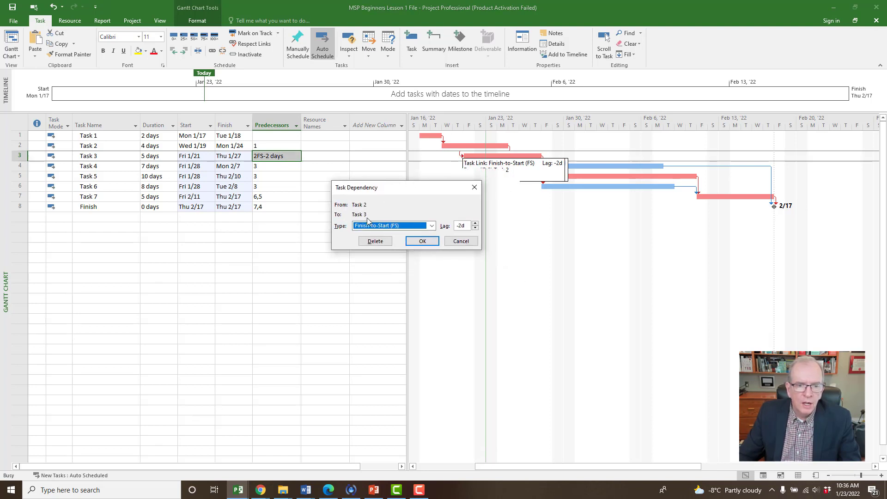
left_click(432, 226)
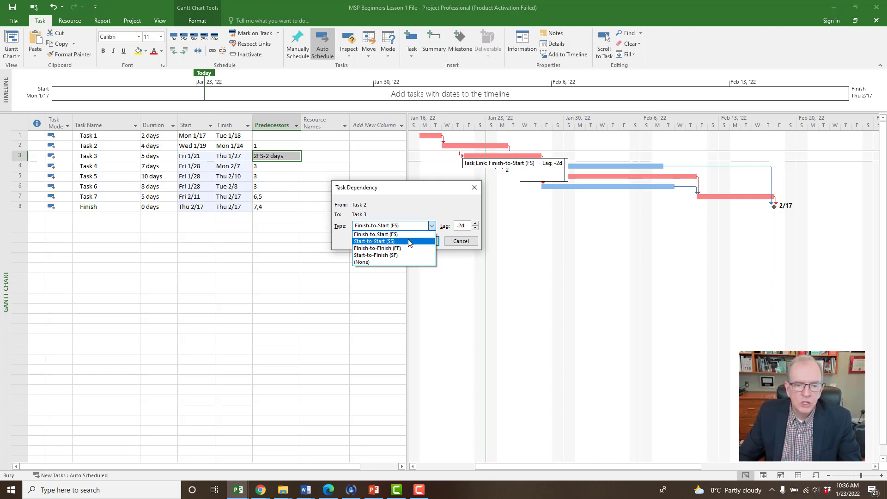
left_click(370, 241)
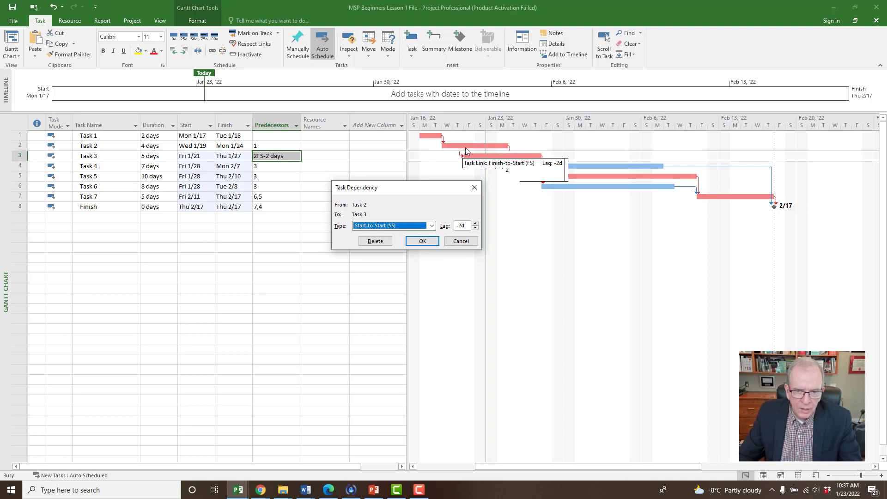
left_click(476, 229)
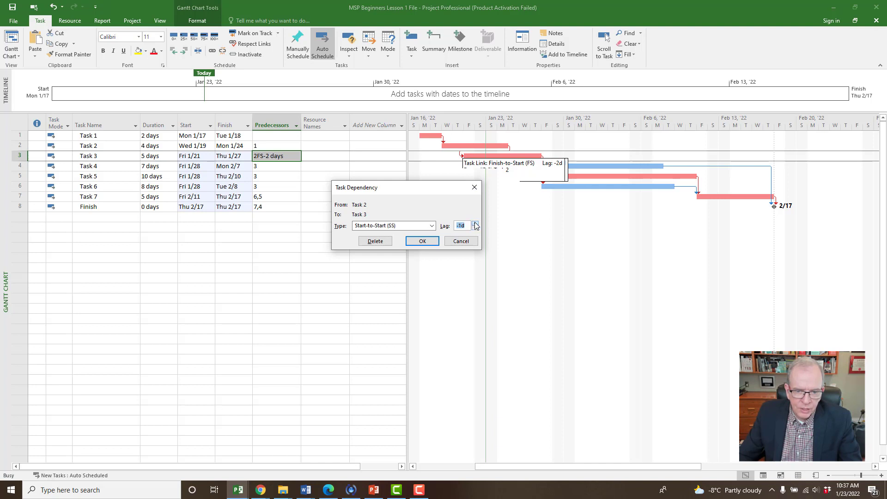
left_click(475, 223)
left_click(476, 223)
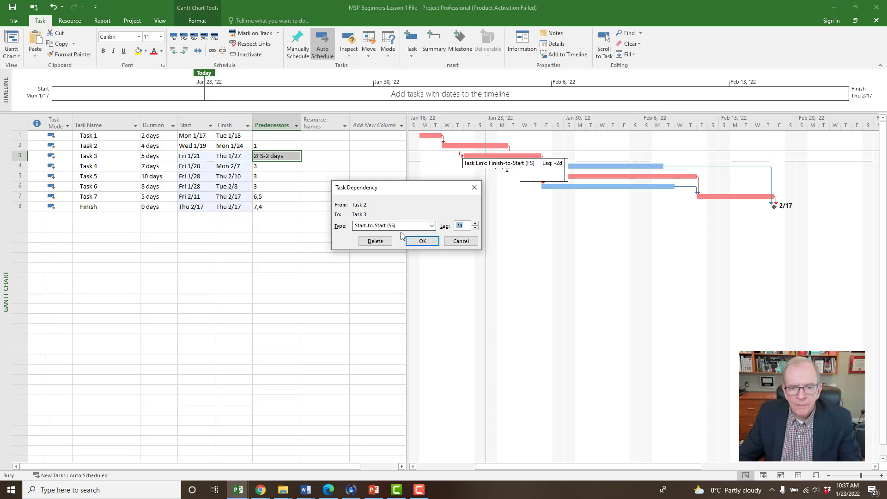
left_click(421, 244)
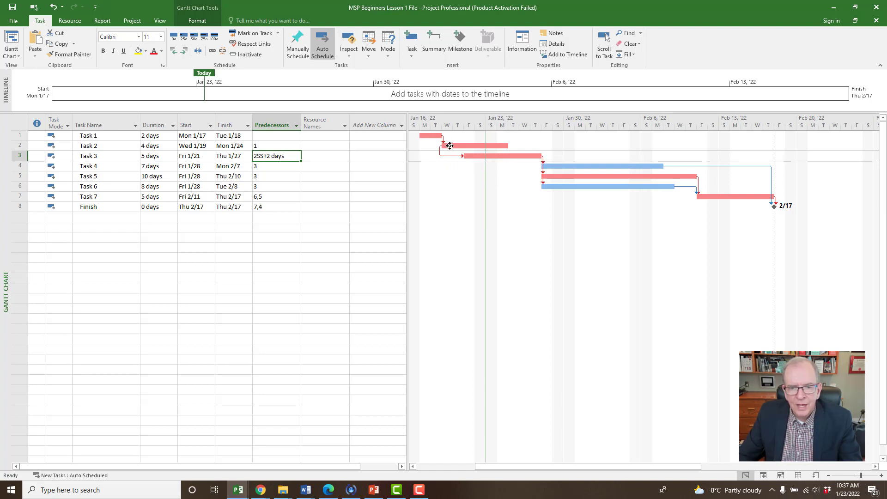
Step: Set Task 2's duration to 18 days and check its extended bar in the Gantt chart
mouse_move(442, 145)
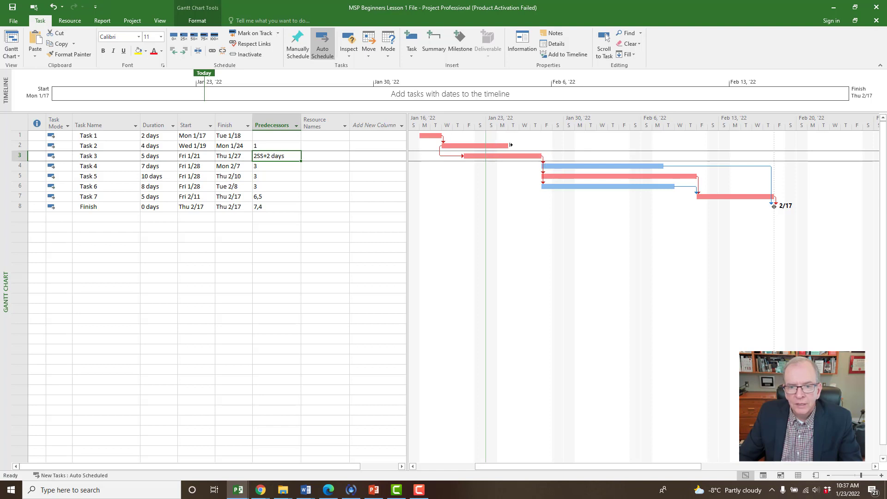
left_click(162, 147)
left_click(174, 144)
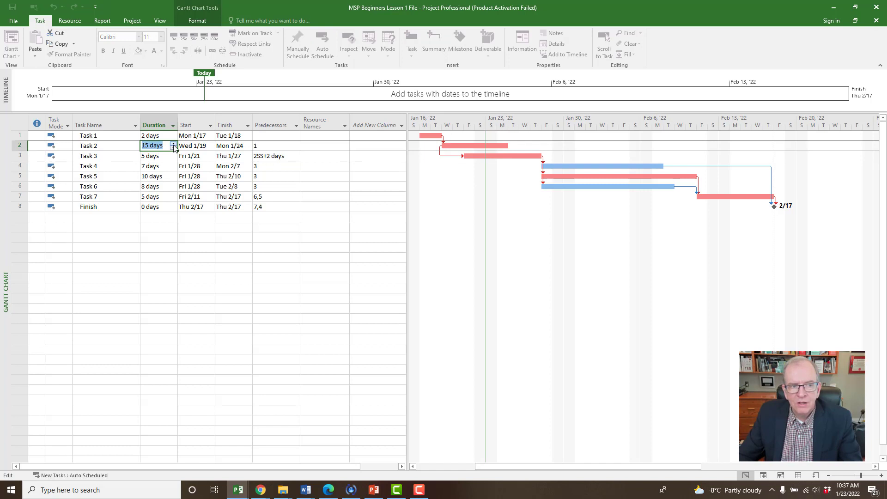
left_click(157, 227)
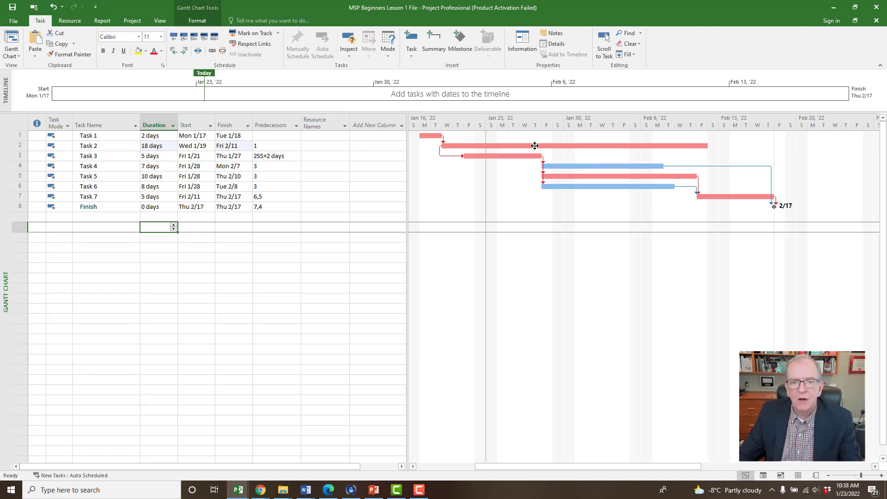
mouse_move(534, 145)
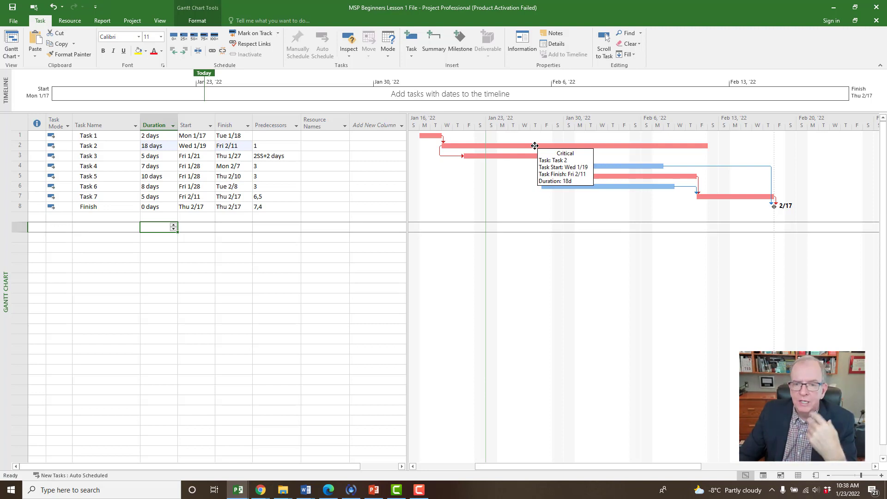
left_click(319, 197)
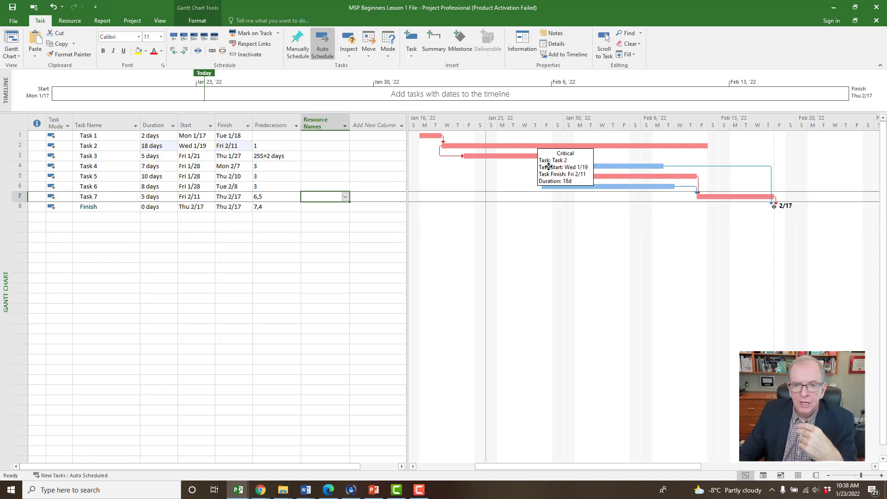
left_click(115, 233)
key("Down")
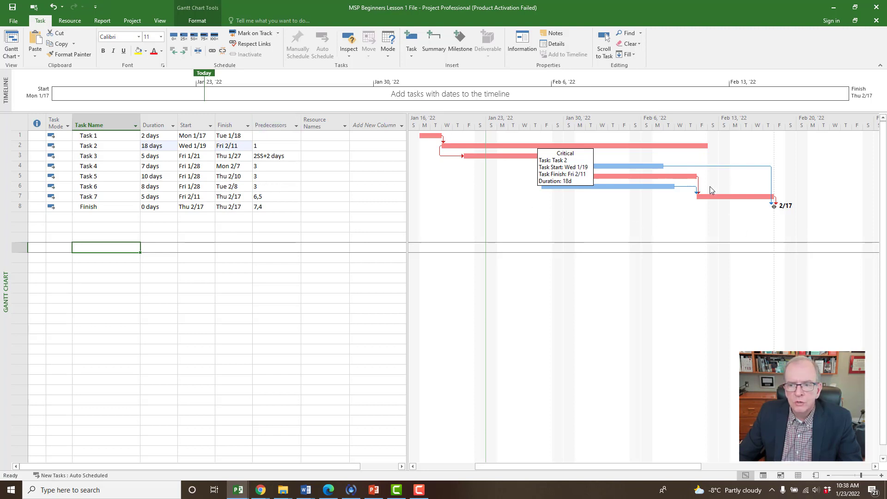
Step: Add Task 2 as a predecessor of Task 7, so that its predecessors read 6,5,2
mouse_move(704, 197)
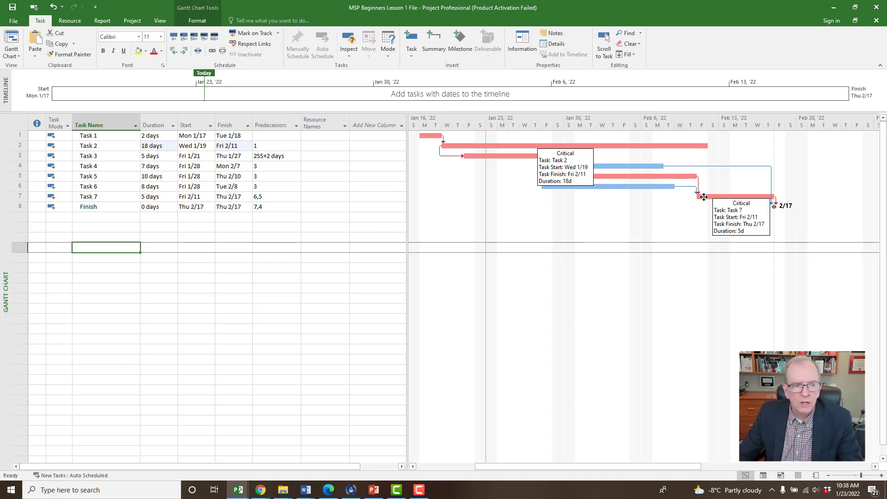
left_click(265, 198)
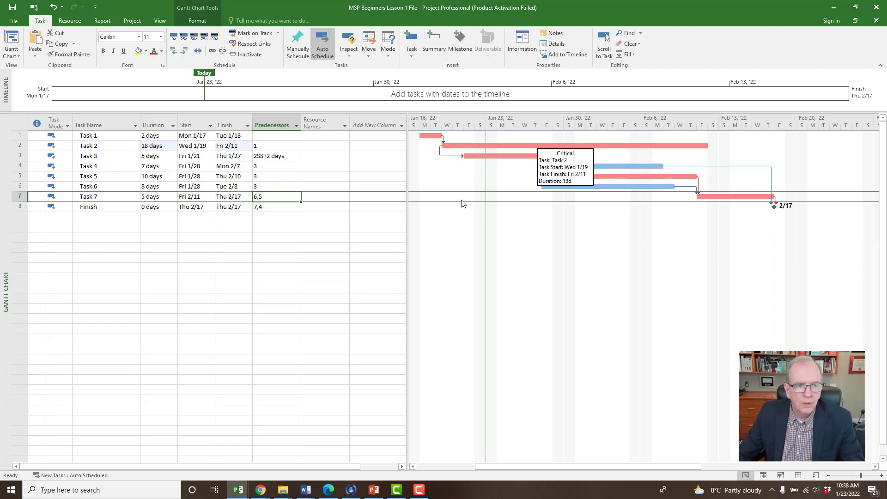
left_click(274, 198)
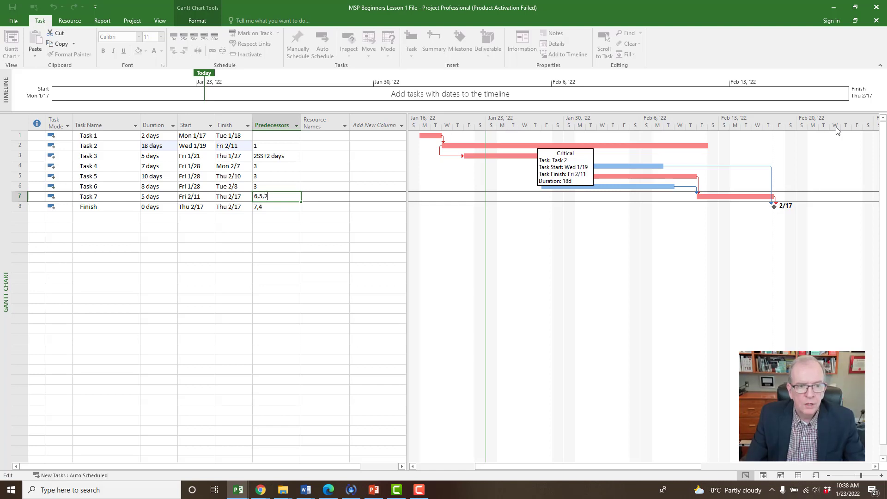
type(",2")
key("Return")
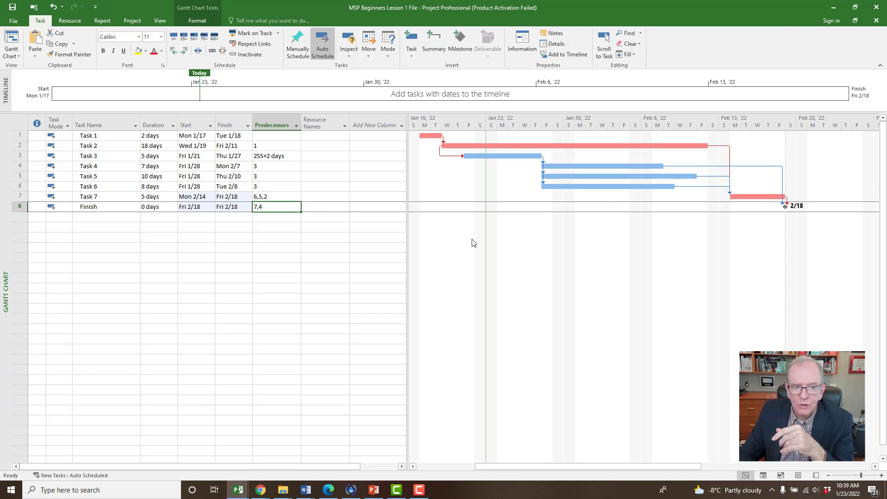
Step: Try a duration of 6 days for Task 3, check the Finish milestone's date, and undo the duration change
left_click(279, 198)
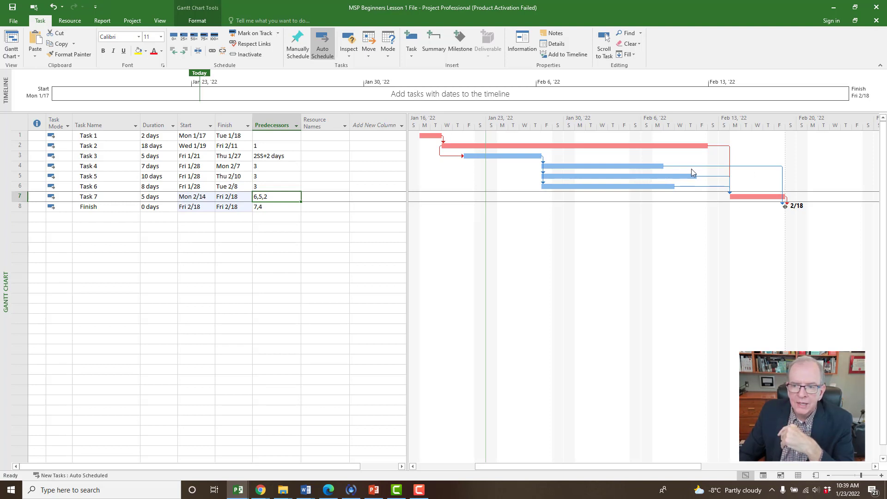
left_click(646, 185)
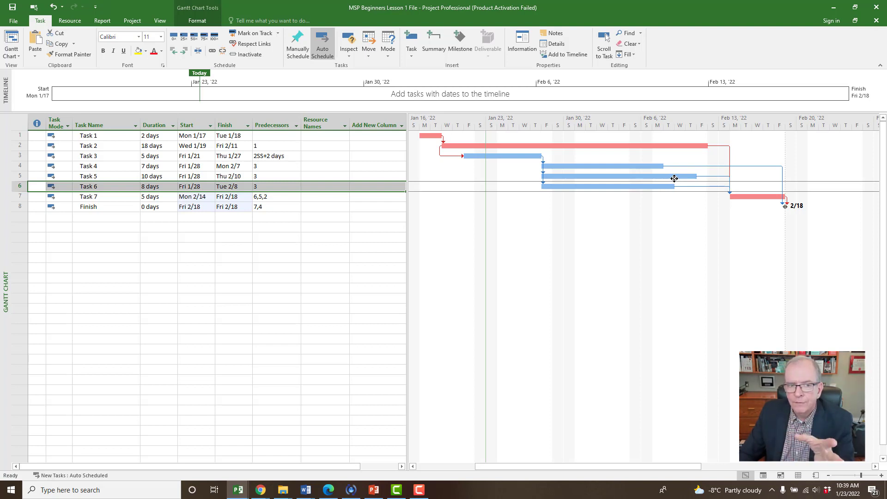
left_click(152, 156)
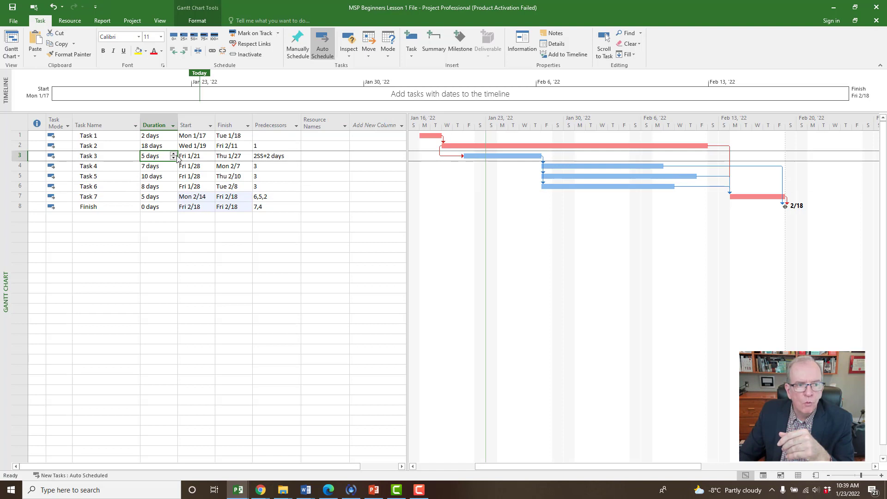
left_click(173, 154)
left_click(167, 216)
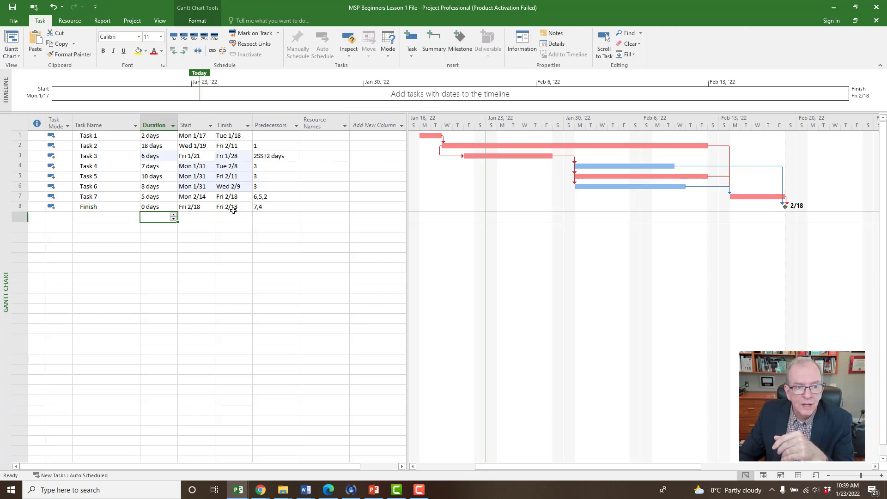
left_click(220, 208)
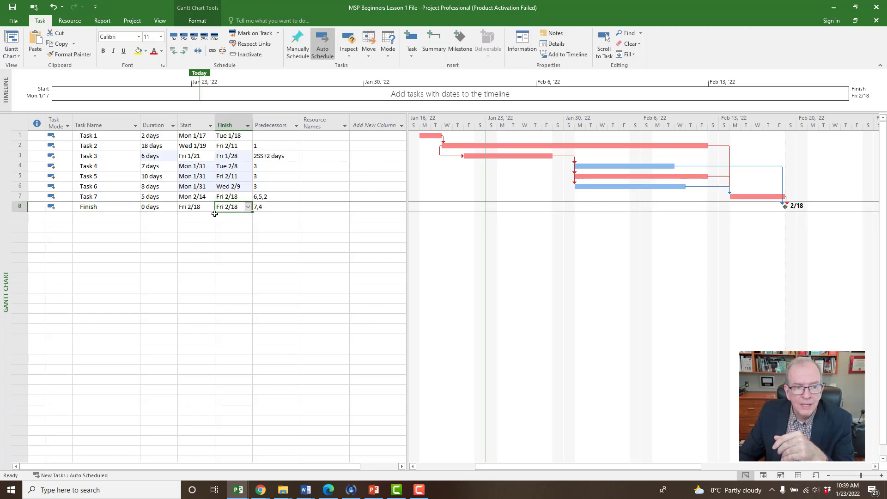
left_click(53, 7)
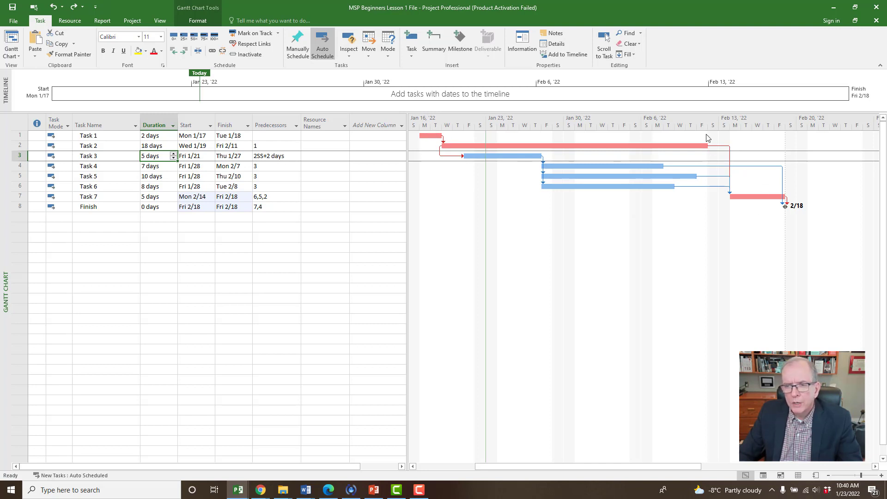
Step: Toggle the Critical Tasks bar style in the Gantt chart, leaving it switched on
left_click(198, 21)
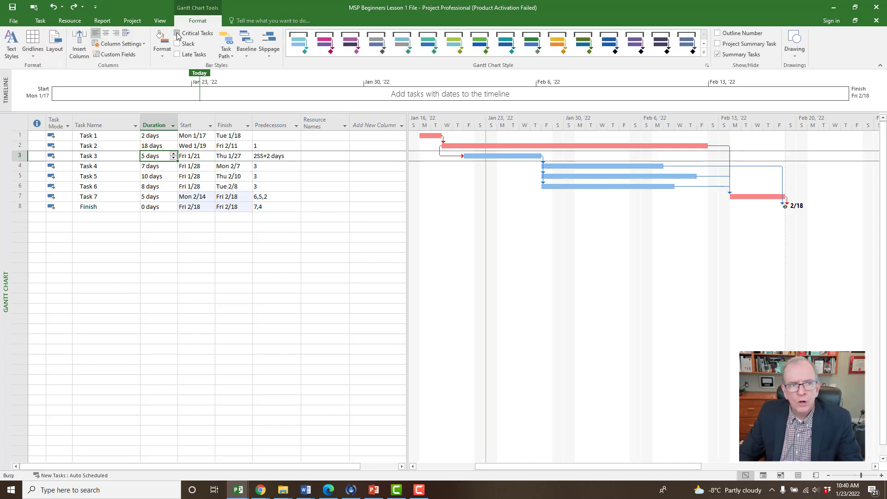
left_click(177, 33)
left_click(178, 34)
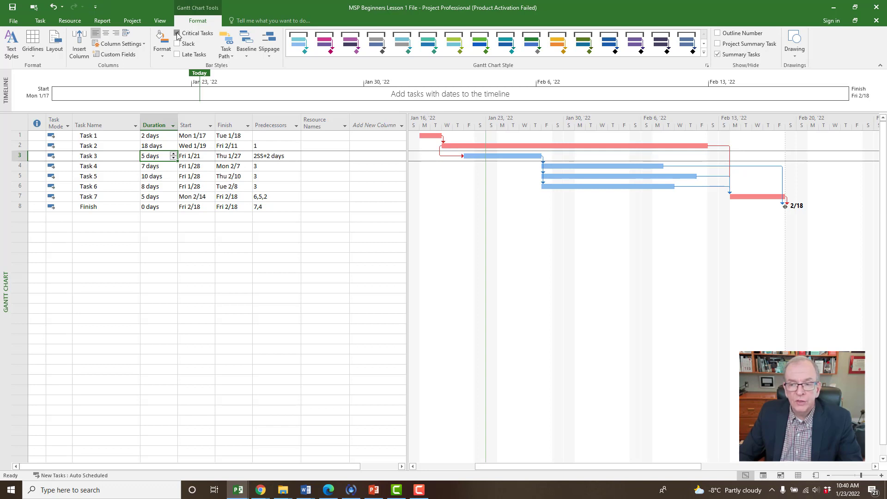
left_click(177, 33)
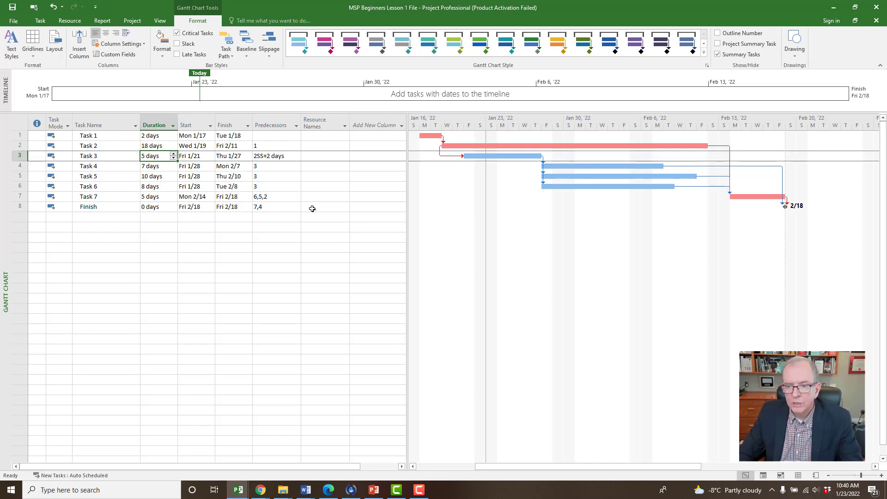
Step: Set Task 5's duration to 8 days and check the bar details of Task 4 in the Gantt chart
left_click(161, 169)
left_click(167, 178)
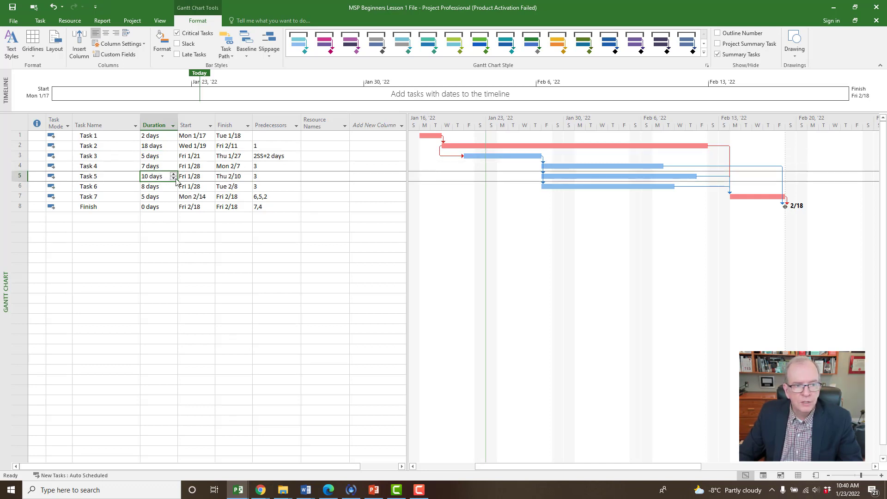
left_click(174, 178)
left_click(174, 178)
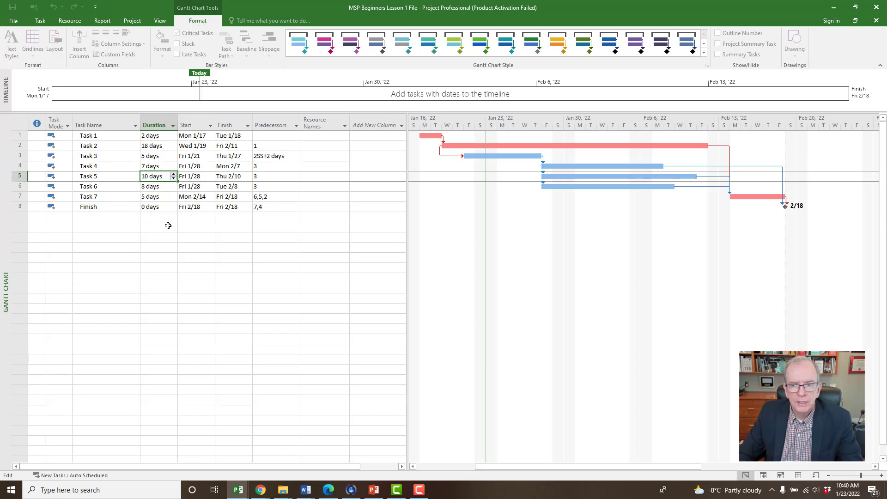
left_click(167, 227)
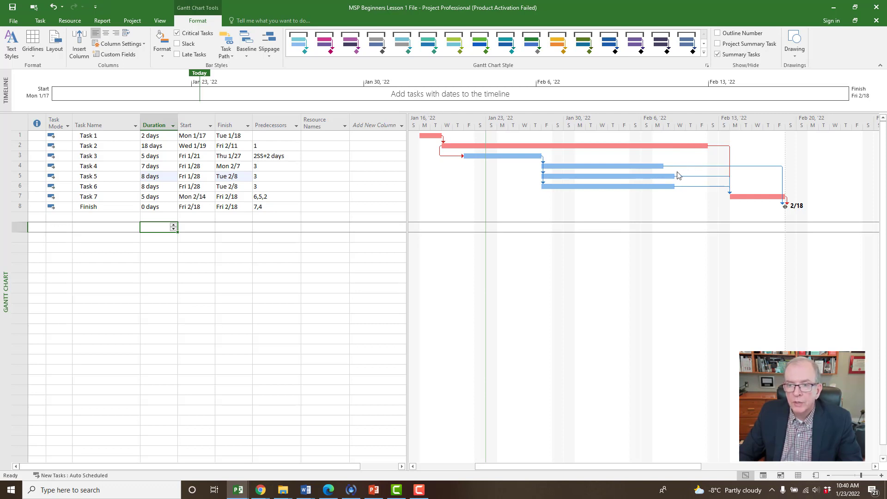
mouse_move(662, 167)
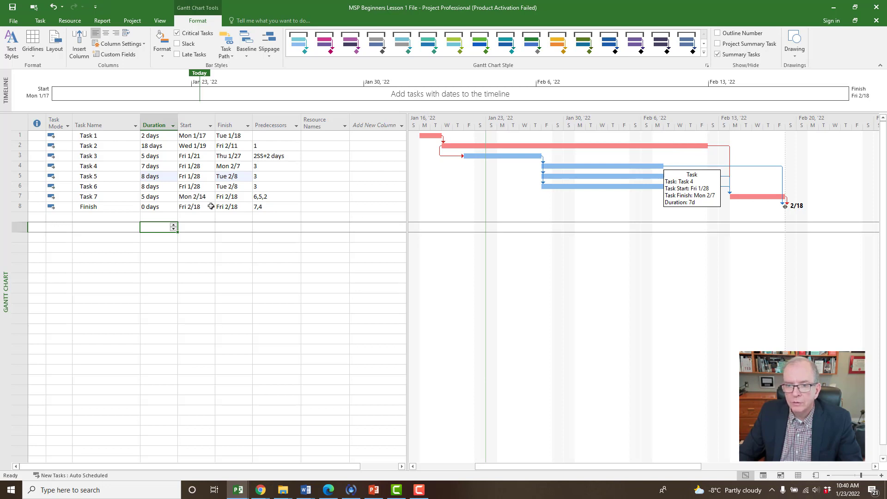
left_click(212, 227)
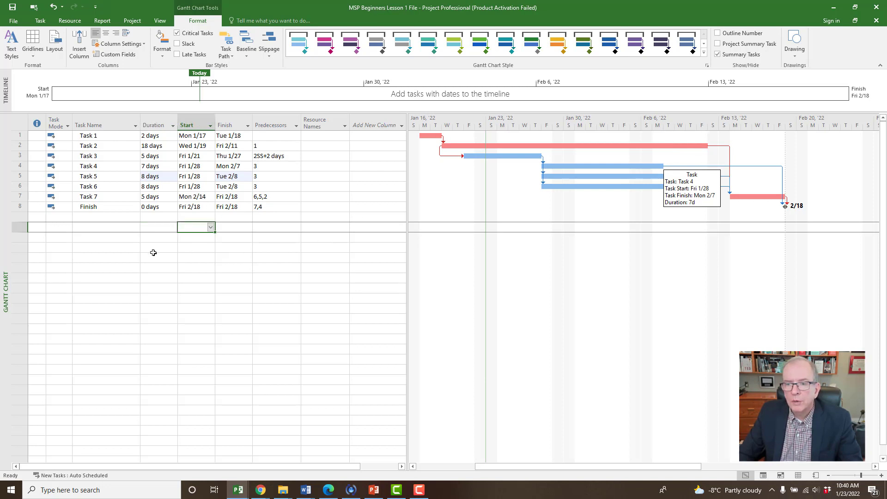
left_click(111, 221)
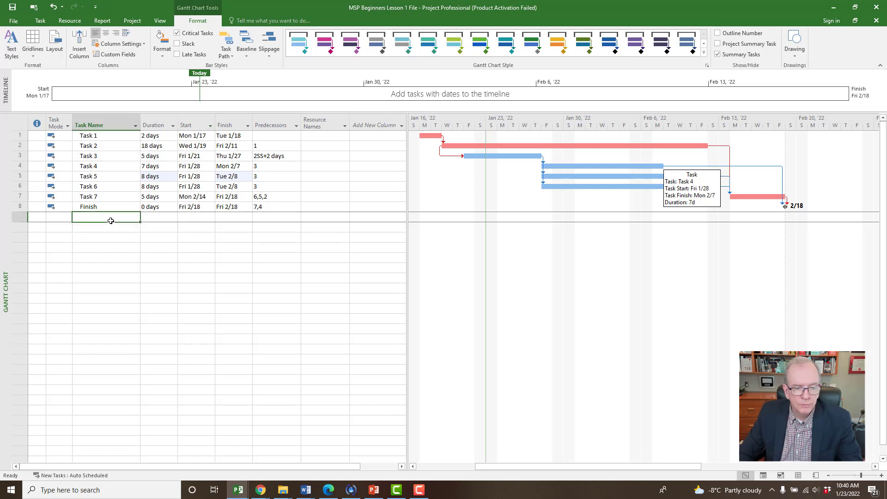
left_click(163, 178)
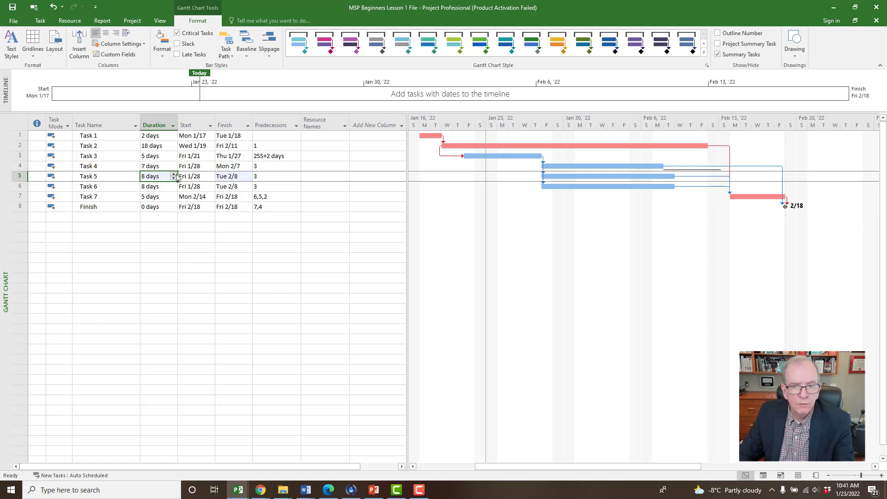
left_click(197, 247)
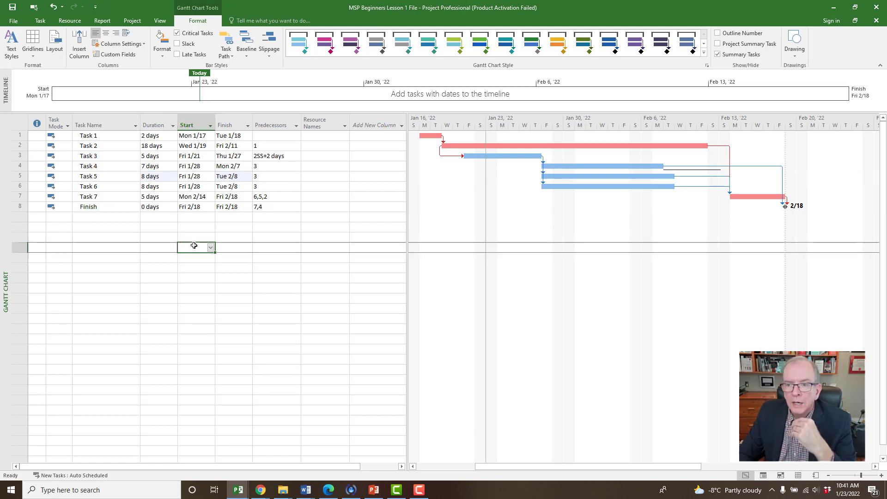
Step: Switch the Critical Tasks bar highlighting off in the Gantt chart and turn it back on
left_click(177, 33)
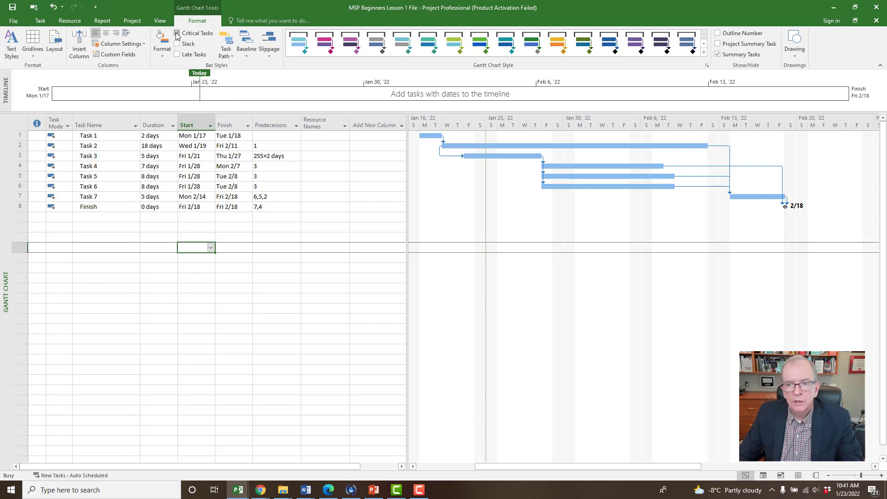
left_click(177, 33)
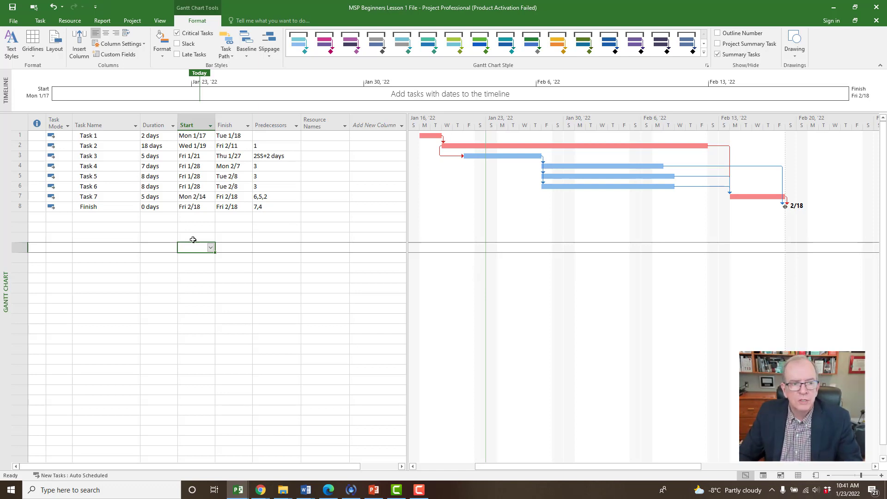
left_click(123, 231)
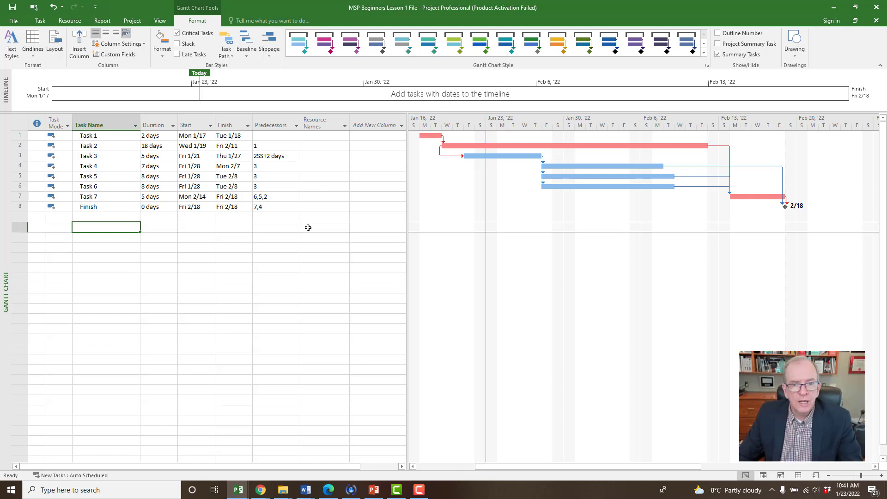
Step: Change the project's start date to Monday, April 25, 2022 in the project information
left_click(133, 21)
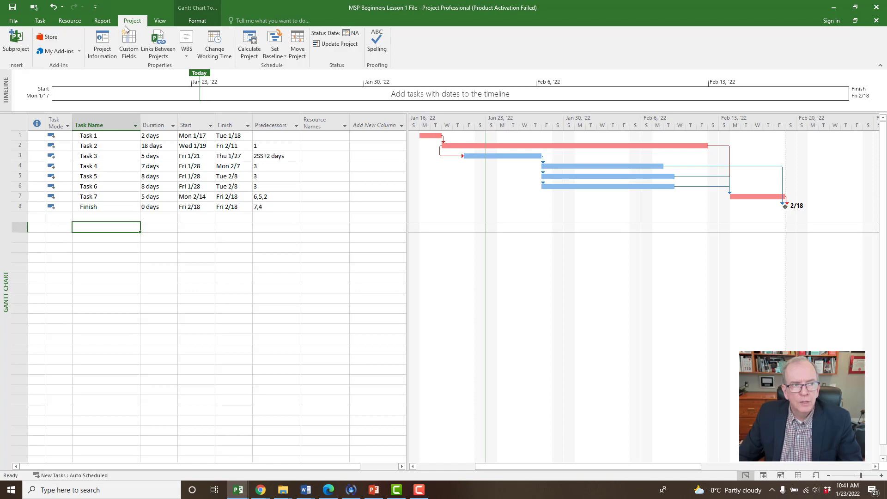
left_click(103, 42)
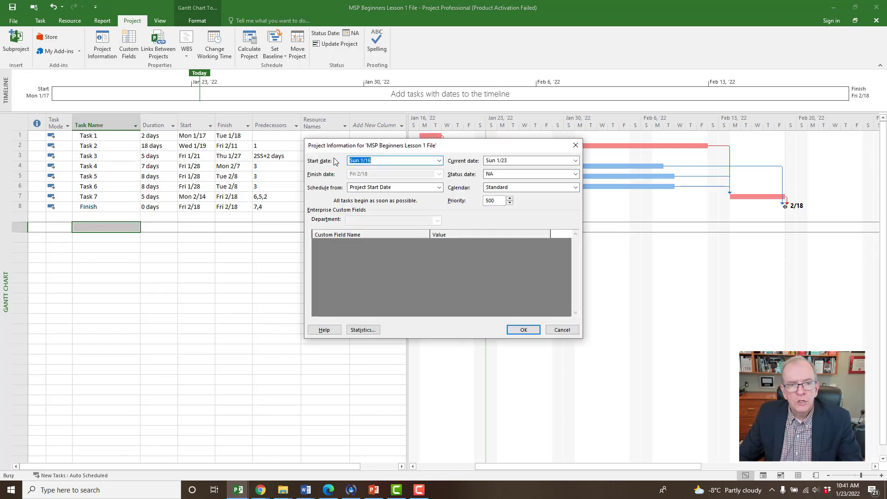
left_click(439, 161)
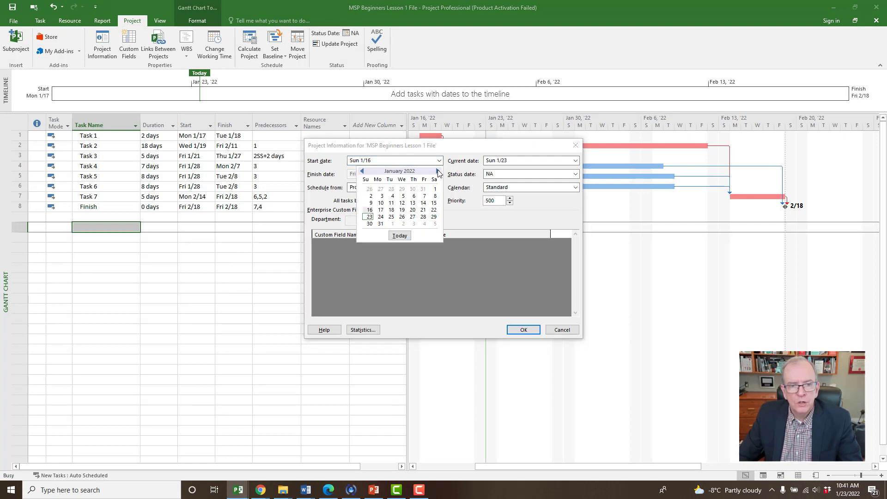
left_click(380, 224)
left_click(438, 172)
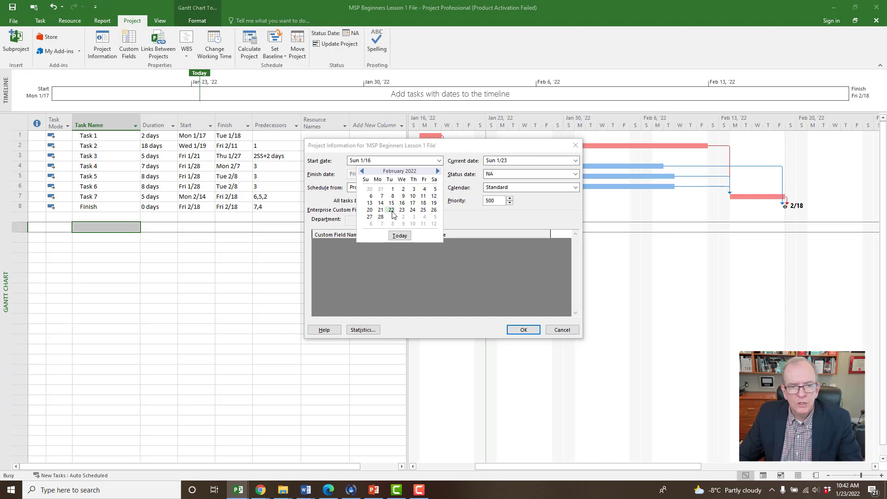
left_click(438, 172)
left_click(438, 172)
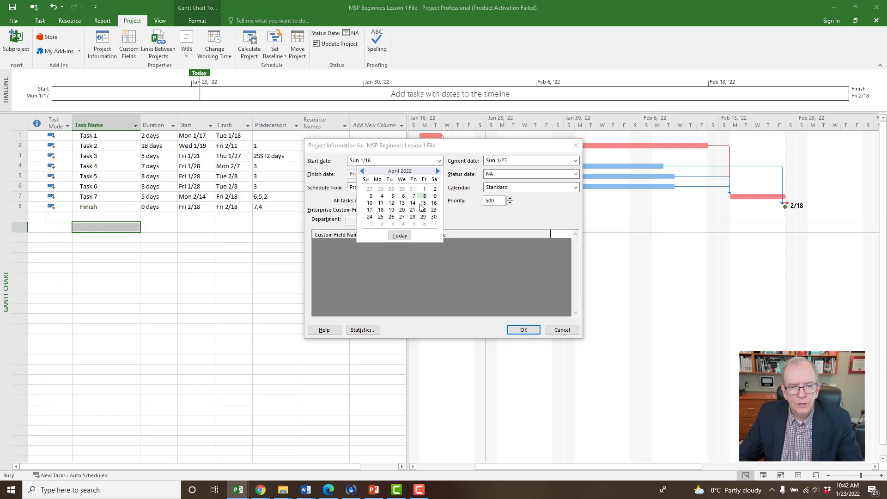
left_click(381, 216)
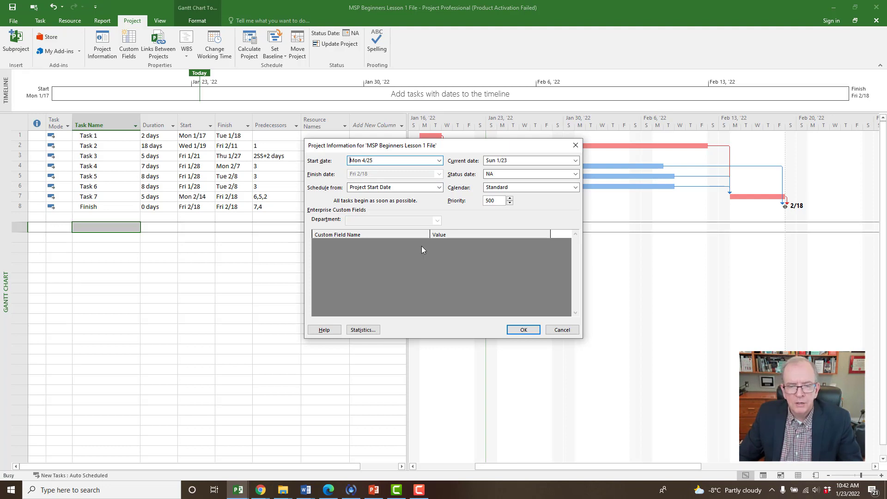
left_click(524, 330)
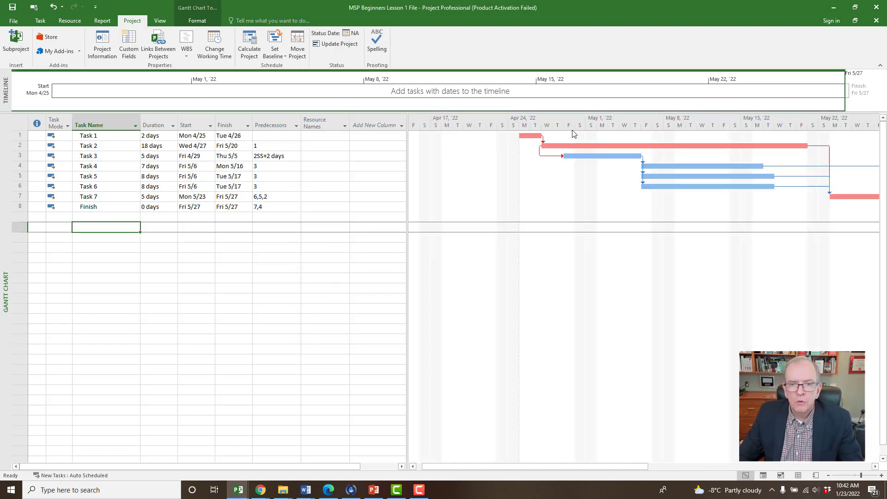
Step: Check Task 1's start date and the rescheduled Gantt bars through to the Finish milestone
left_click(200, 136)
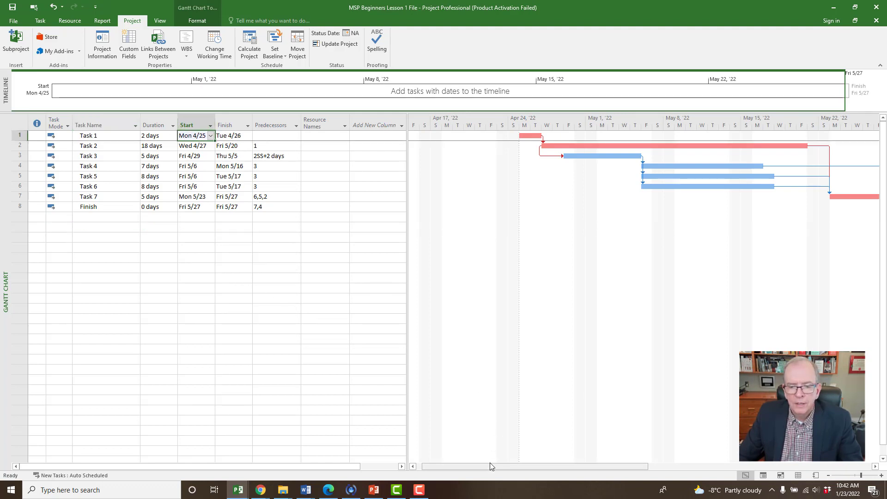
left_click_drag(490, 465, 537, 466)
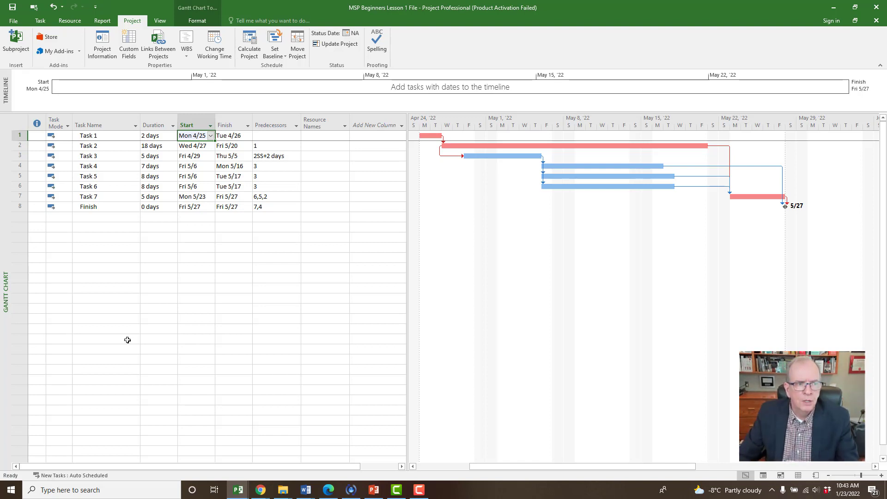
left_click(120, 248)
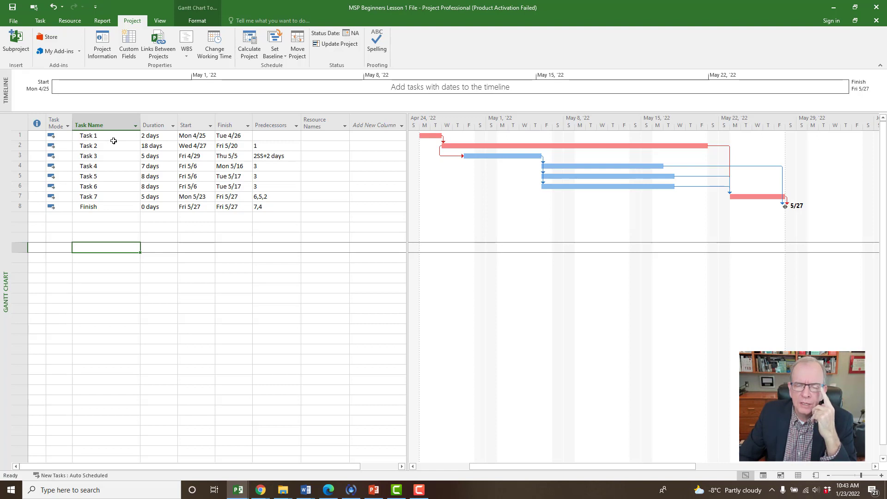
Step: Insert a new task above Task 1 and name it Project 1
left_click(19, 135)
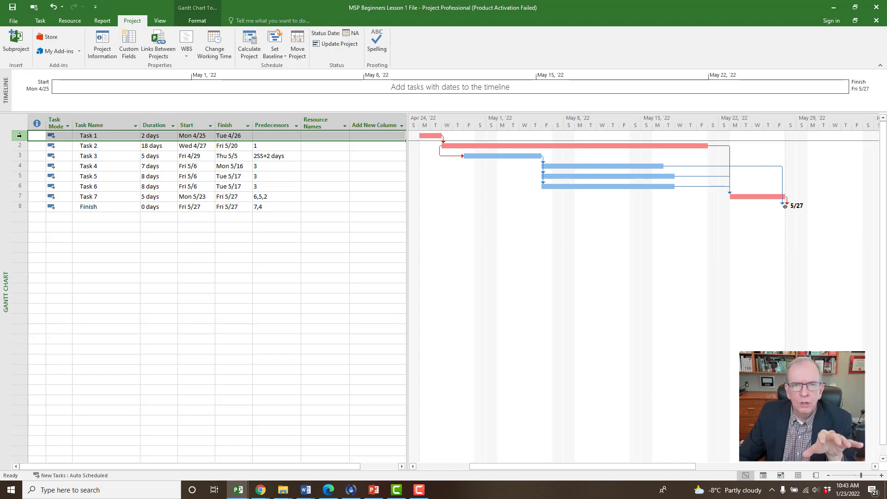
right_click(21, 136)
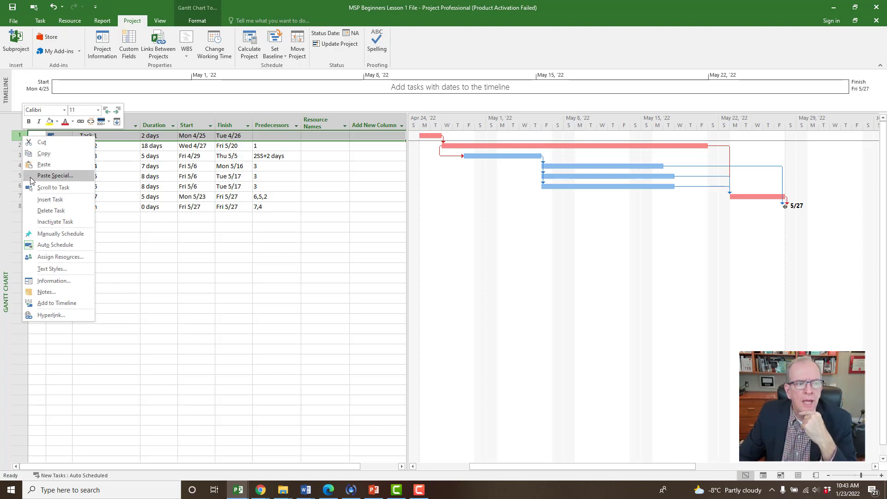
left_click(50, 199)
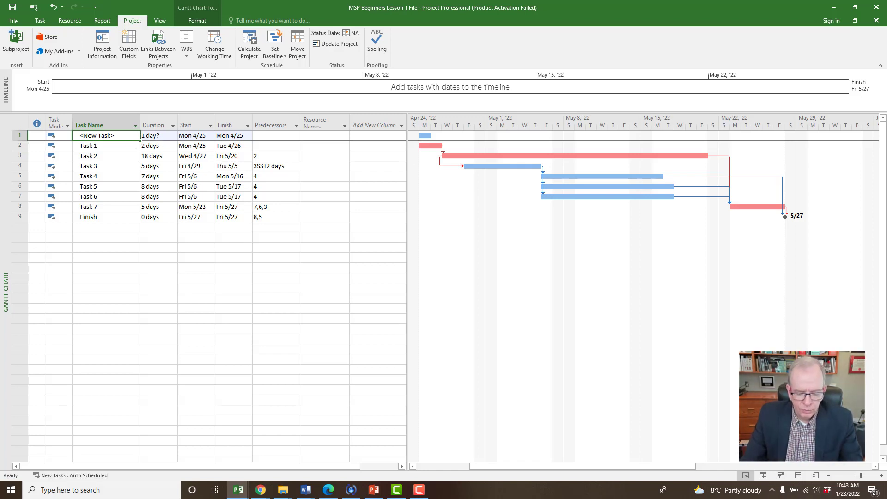
type("Pro")
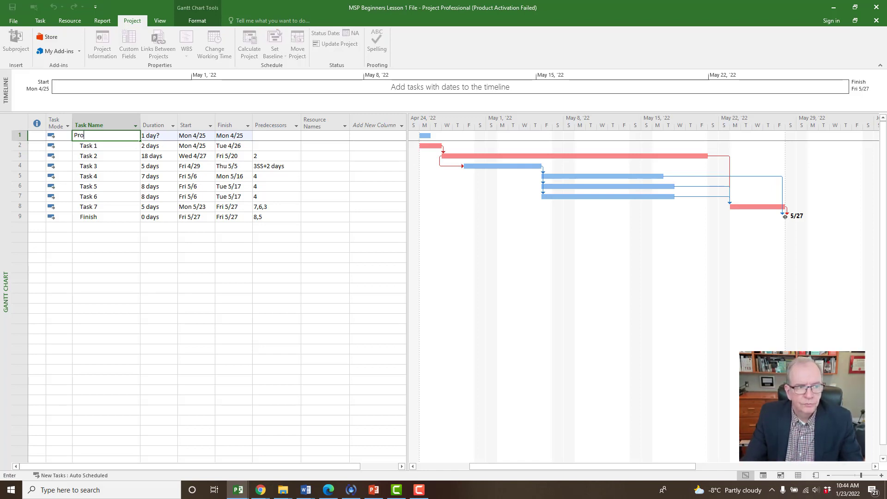
type("ject 1")
key("Return")
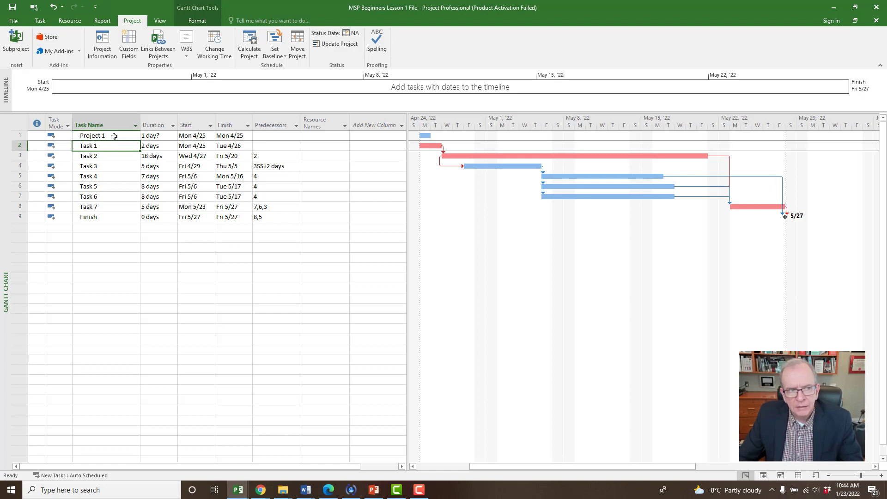
left_click(113, 236)
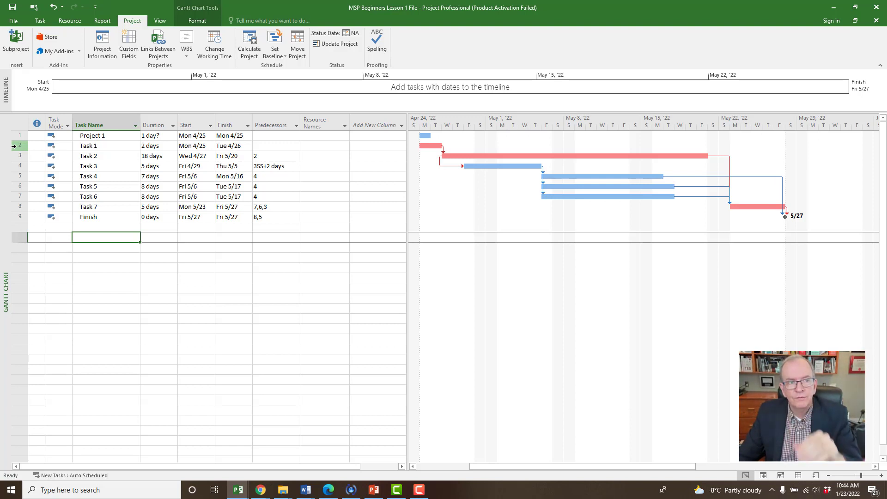
Step: Indent Task 1 through Finish one level so that Project 1 becomes their summary task
left_click_drag(14, 146, 19, 221)
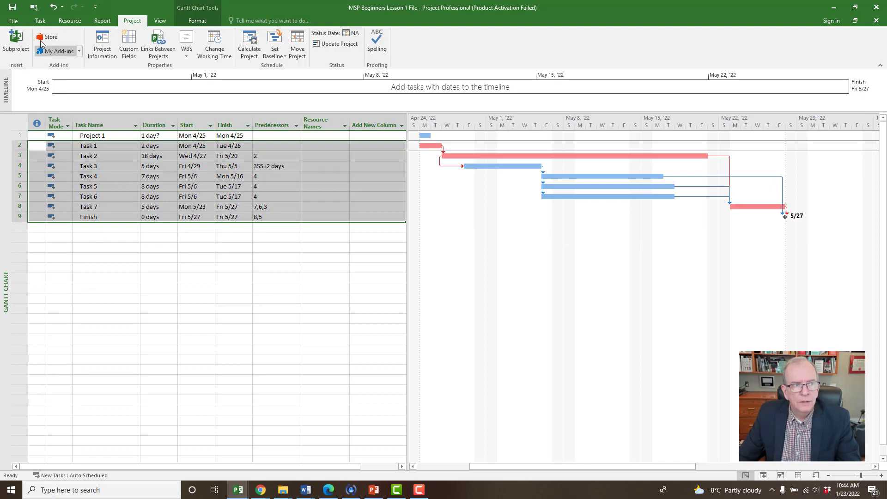
left_click(40, 21)
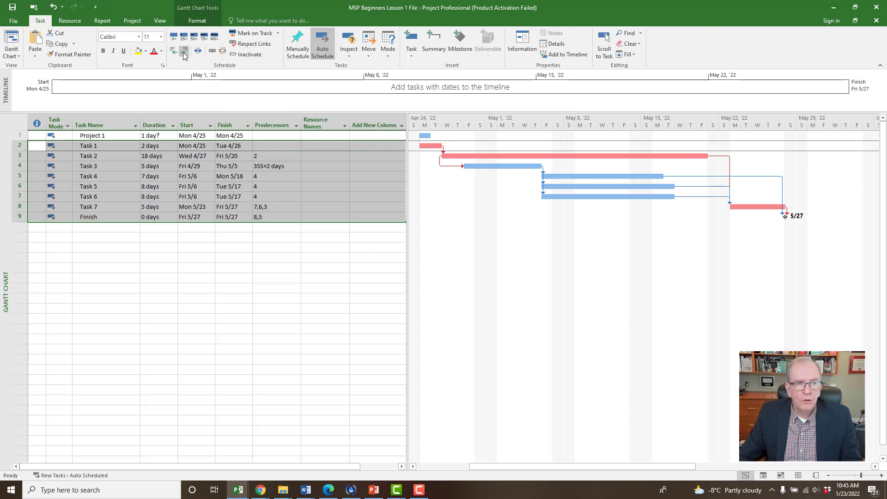
left_click(183, 51)
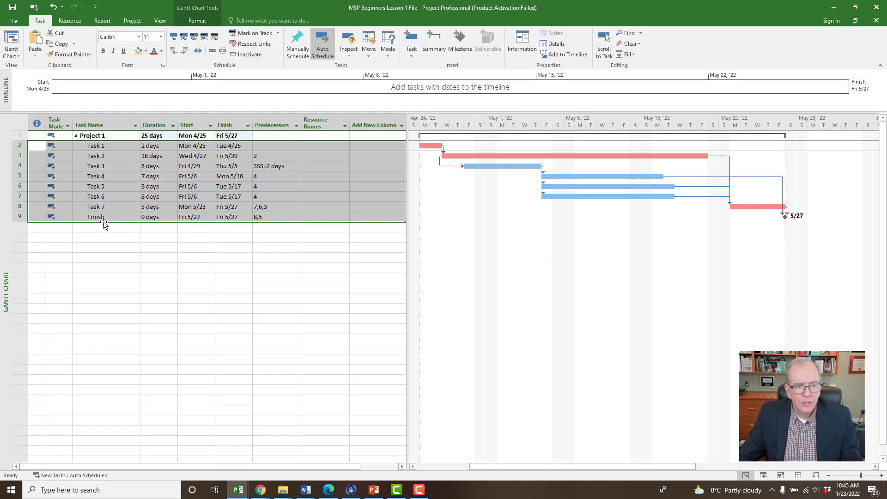
Step: Examine the durations of Finish and the Project 1 summary task, and Task 5's bar details in the Gantt chart
left_click(147, 217)
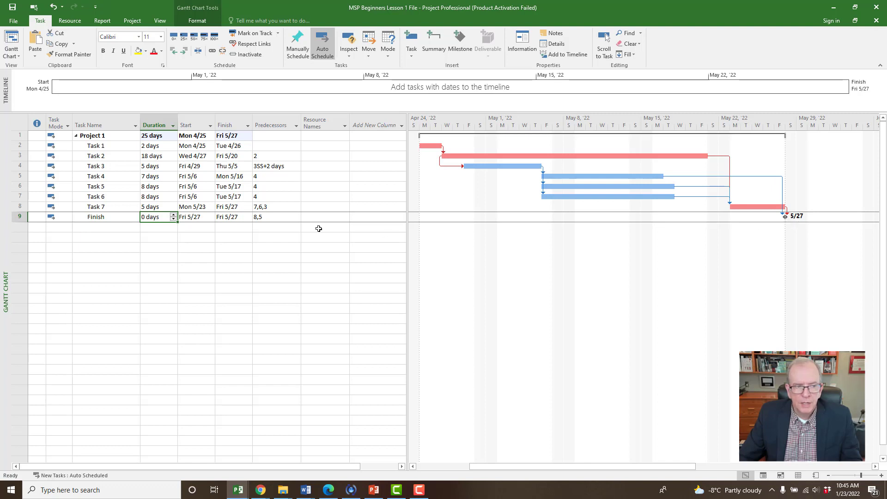
left_click(159, 136)
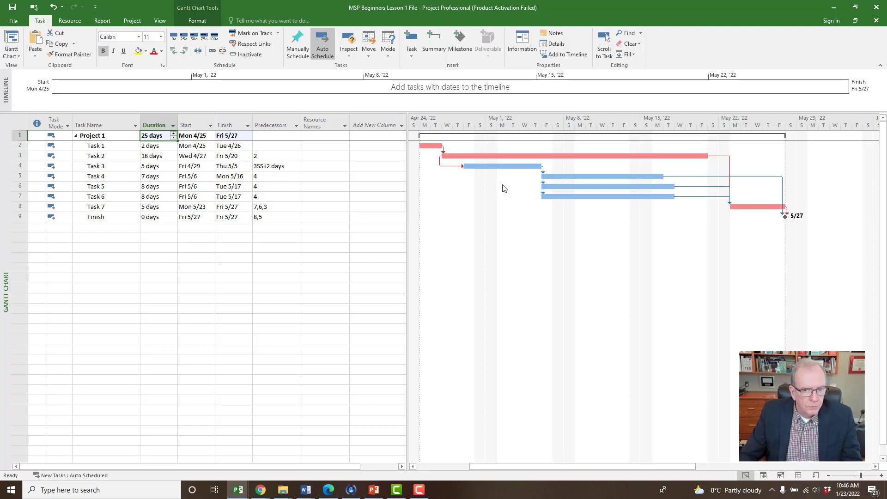
mouse_move(550, 185)
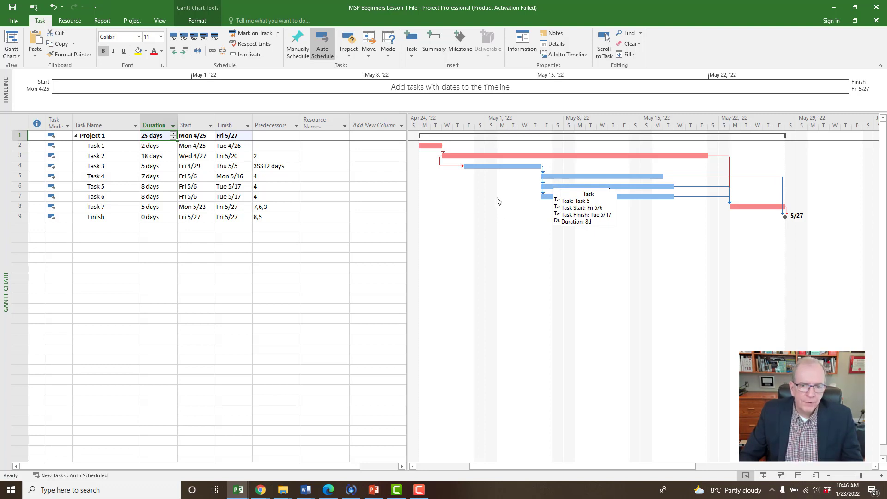
left_click(165, 236)
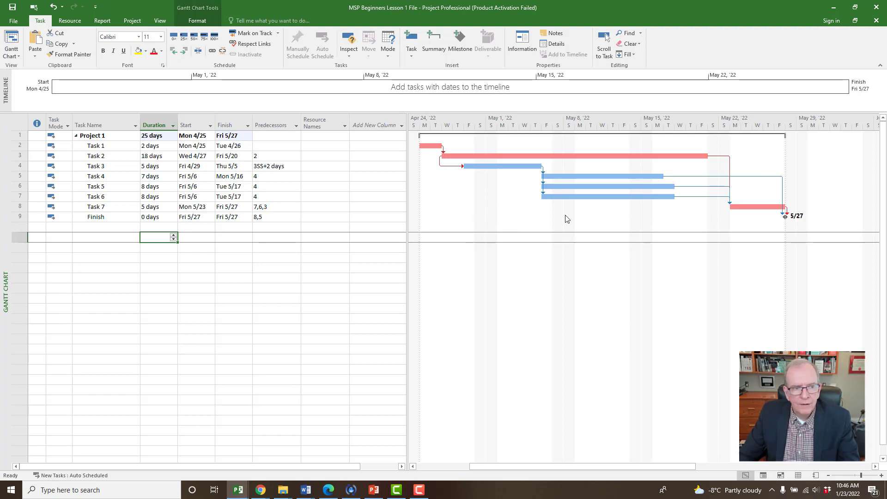
Step: Try a duration of 6 days for Task 3, then return it to 5 days
left_click(154, 167)
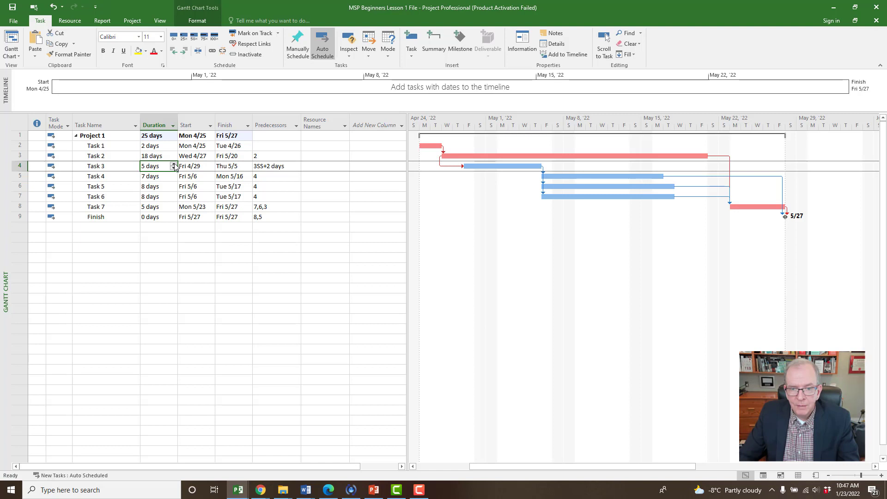
left_click(175, 164)
left_click(166, 176)
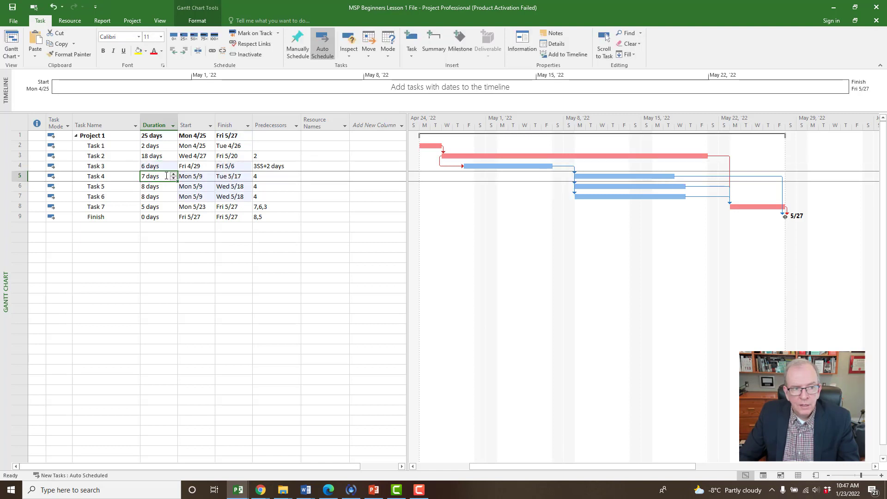
left_click(167, 168)
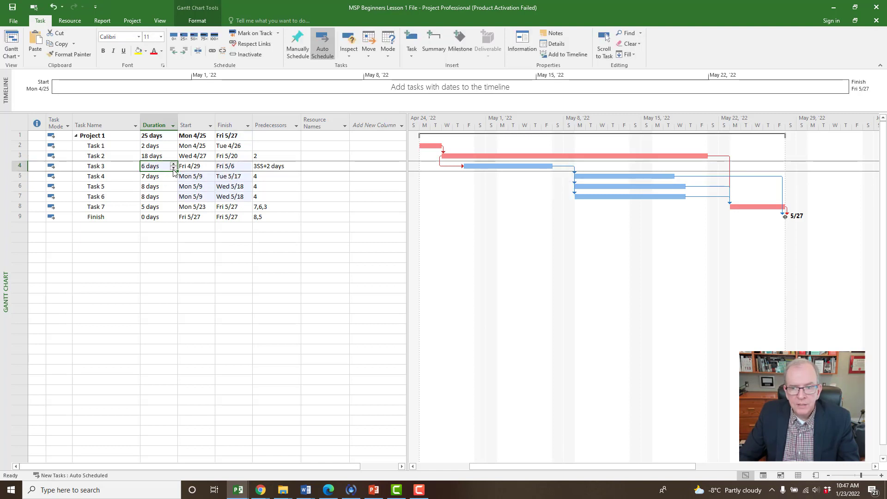
left_click(174, 169)
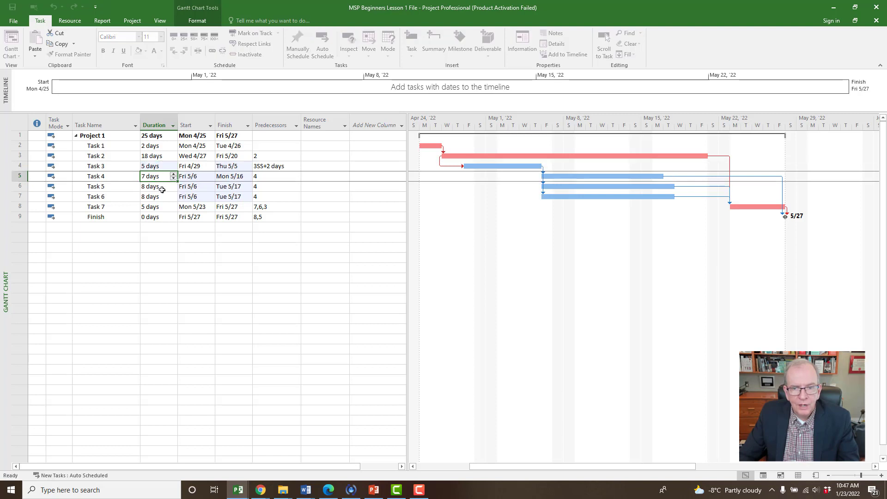
left_click(170, 175)
Step: Set the duration of Task 1 to 3 days
left_click(167, 147)
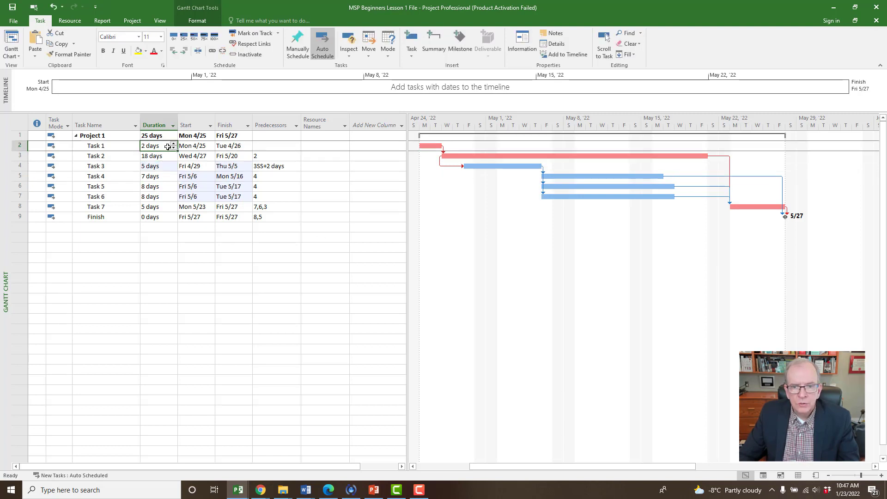
left_click(173, 145)
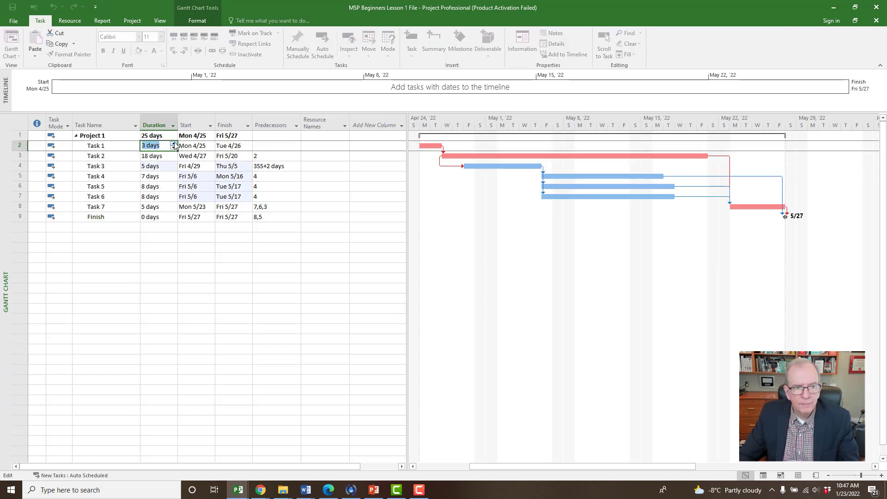
left_click(171, 158)
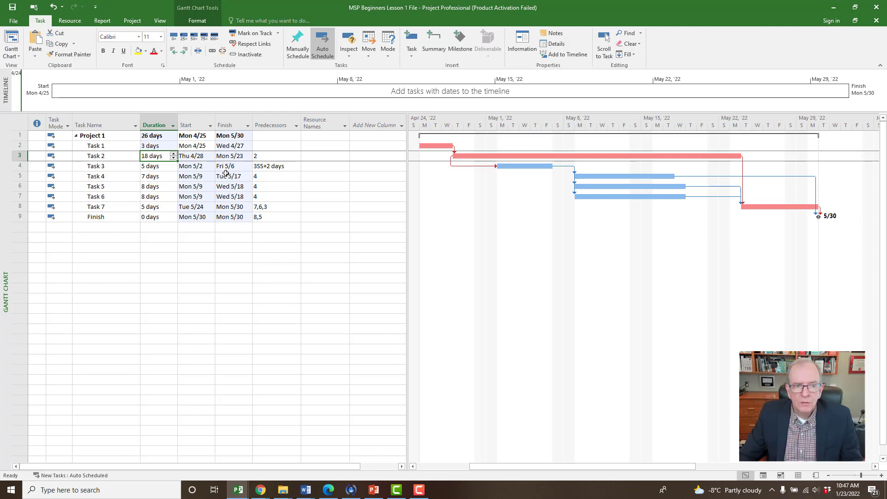
Step: Set the duration of Task 3 to 6 days
left_click(160, 167)
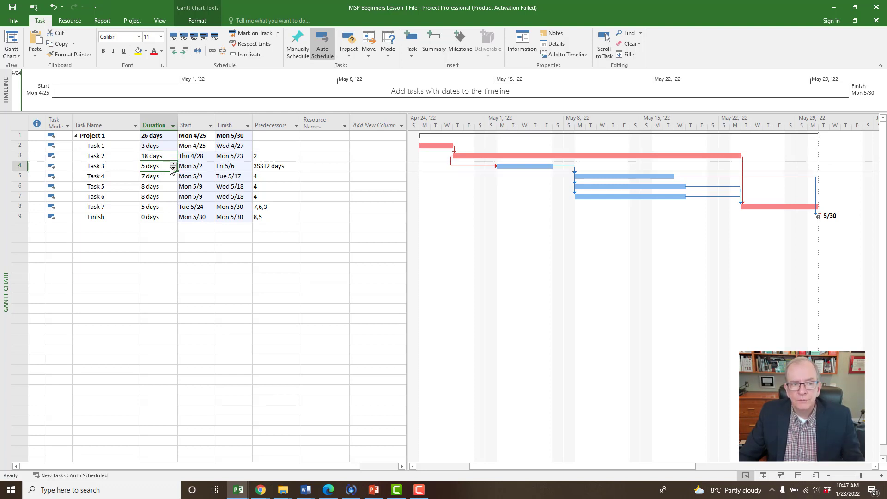
left_click(174, 164)
left_click(170, 178)
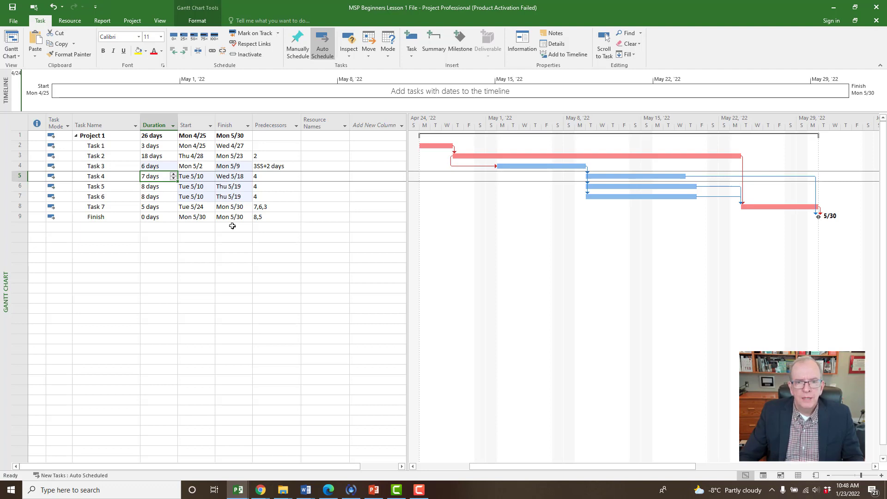
left_click(151, 248)
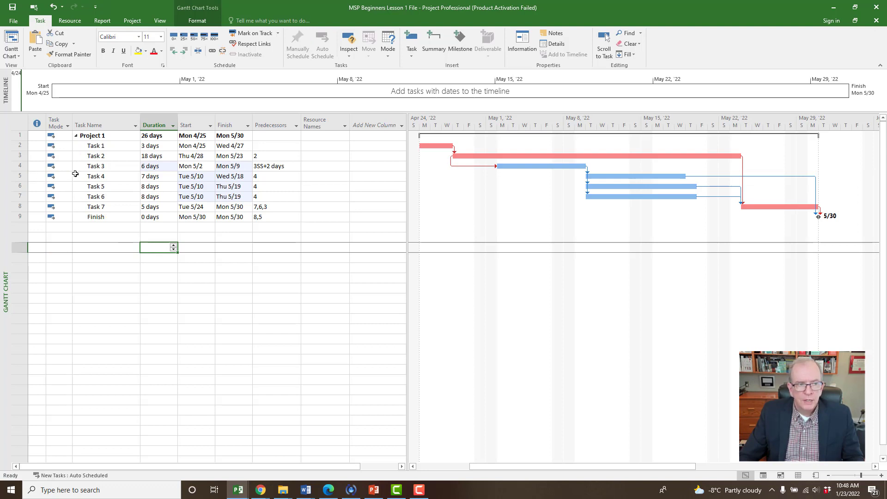
Step: Insert a new task named Pre Project Planning above Task 1 and widen the Task Name column to fit it on one line
left_click(15, 147)
right_click(17, 147)
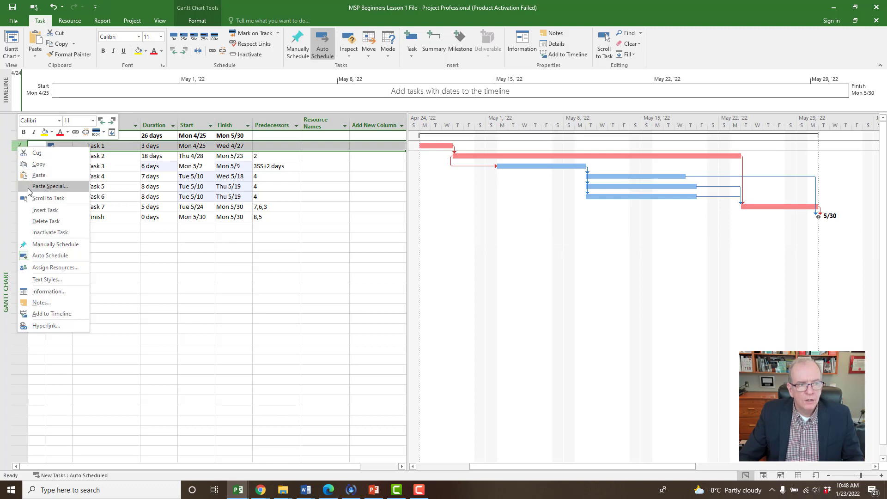
left_click(39, 211)
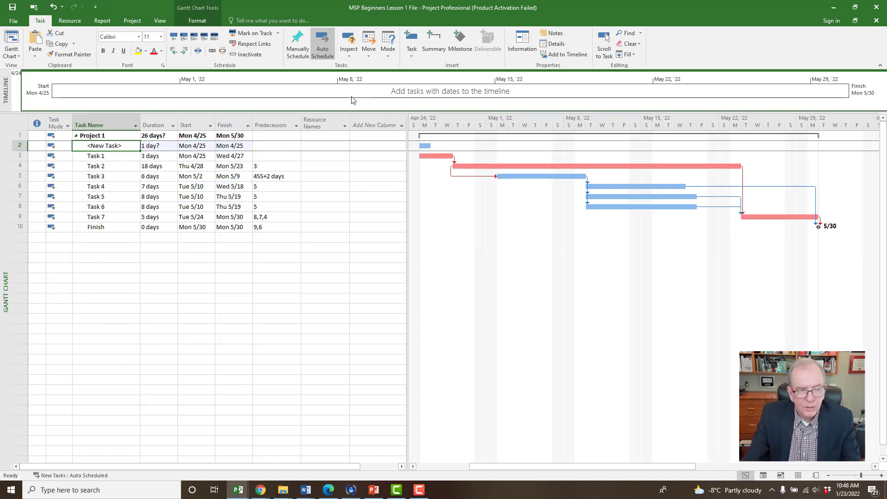
type("Pre")
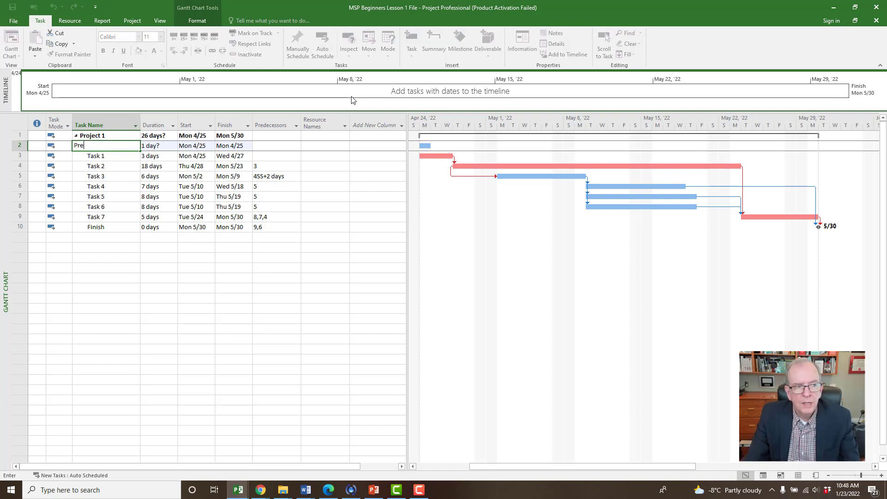
type(" Pro")
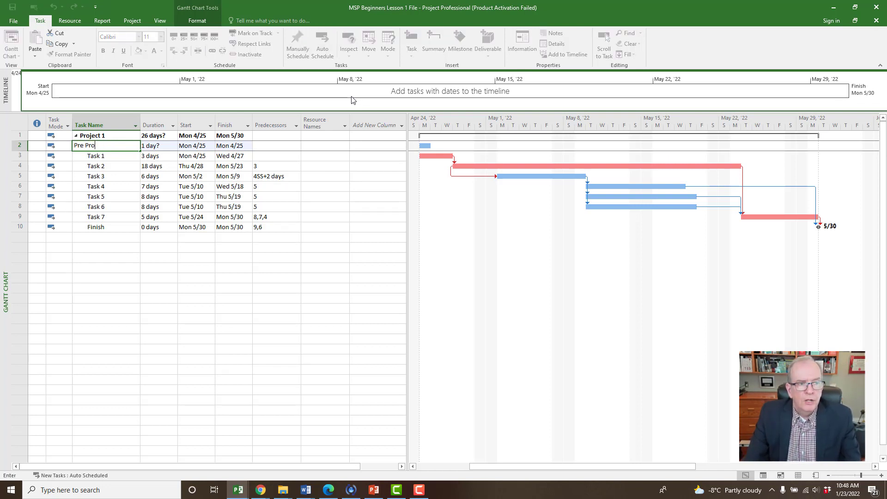
type("ject P")
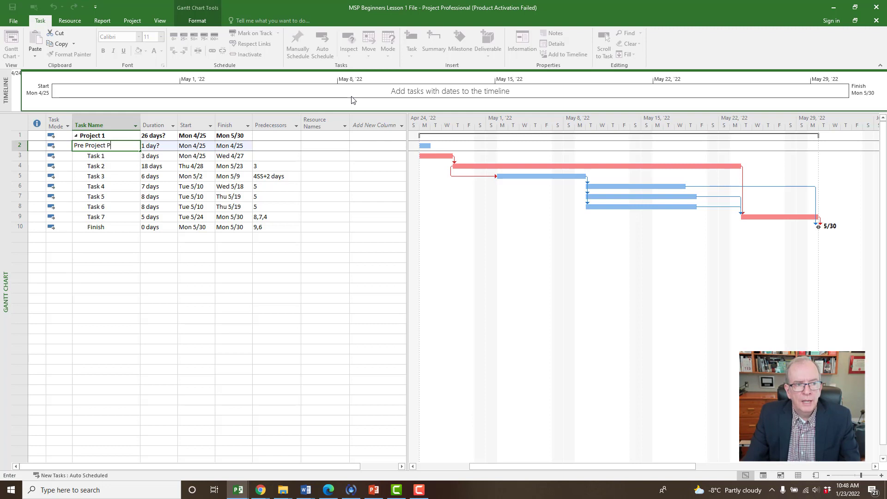
type("lanning")
key("Return")
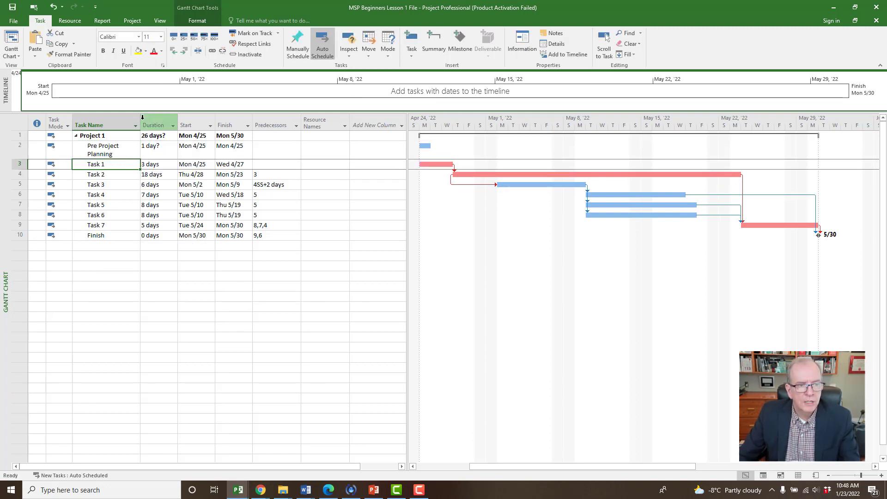
left_click_drag(140, 125, 171, 125)
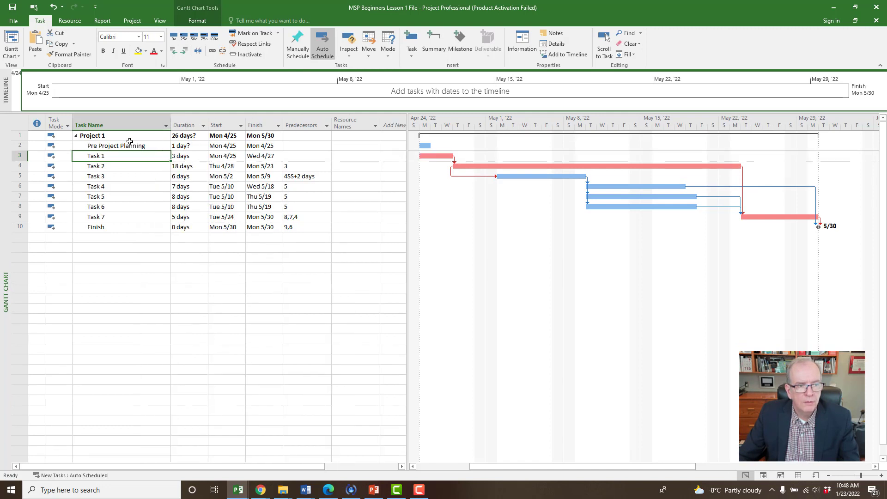
Step: Insert a new task named Project Execution above Task 3
left_click(22, 176)
right_click(20, 179)
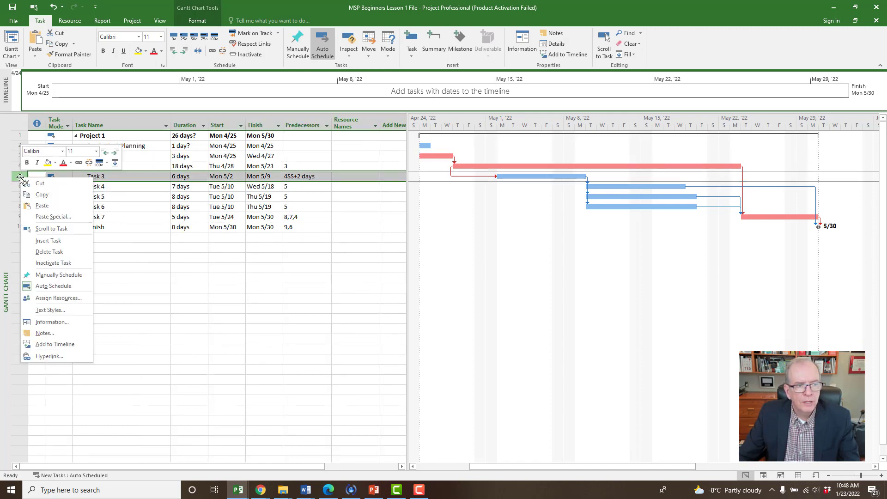
left_click(48, 241)
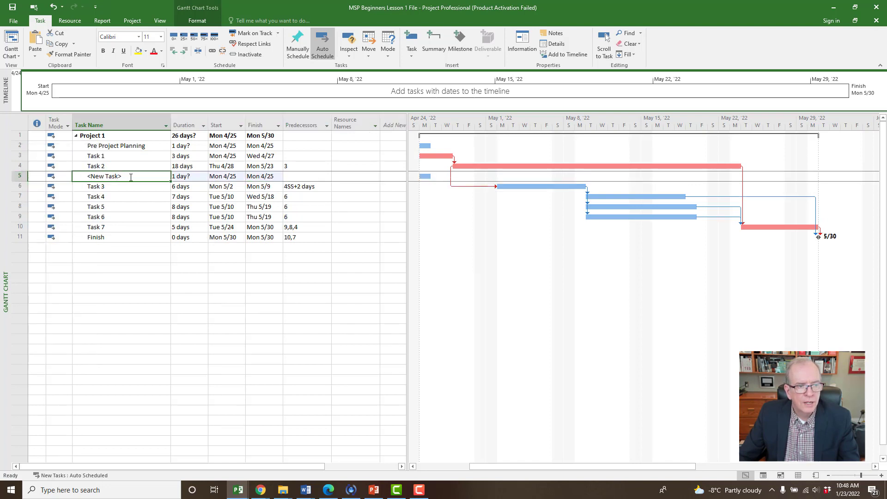
left_click(164, 177)
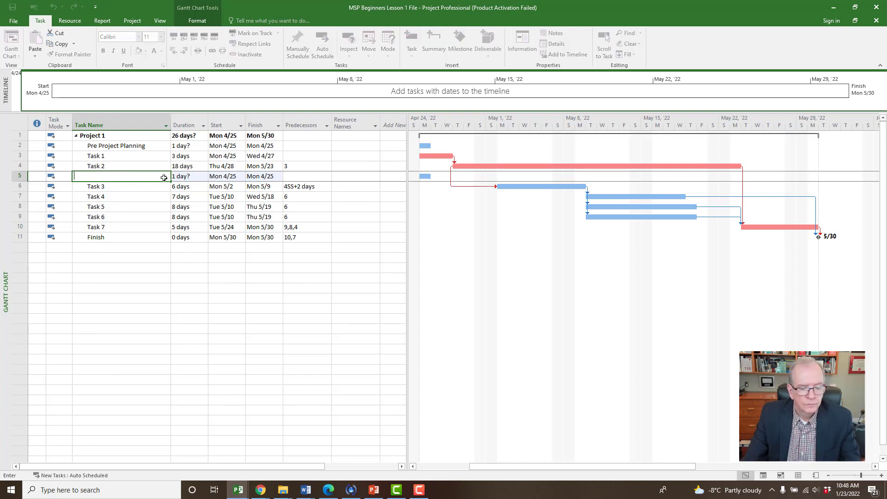
type("Project Execution")
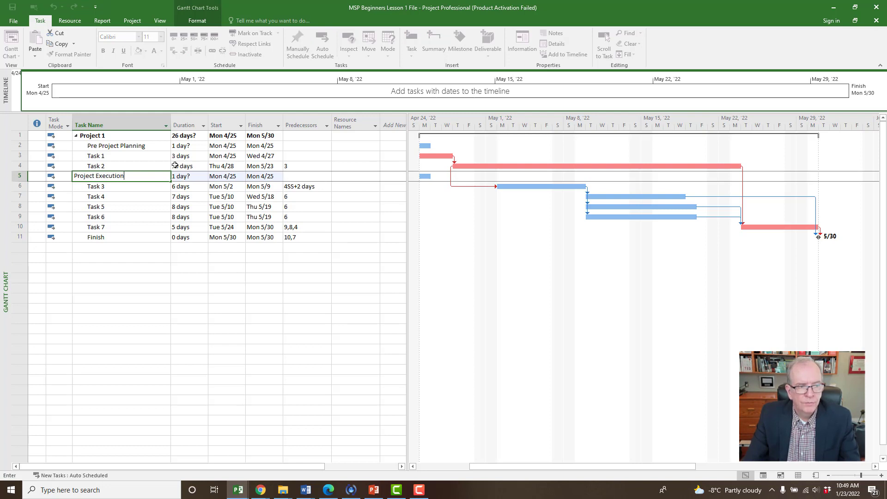
left_click(116, 277)
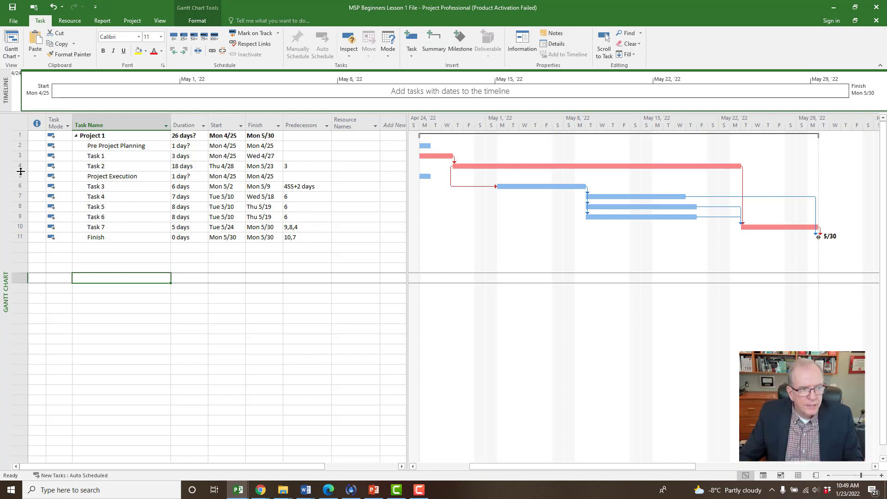
Step: Indent Task 1 and Task 2 under Pre Project Planning, and Task 3 through Finish under Project Execution
left_click_drag(20, 156, 20, 166)
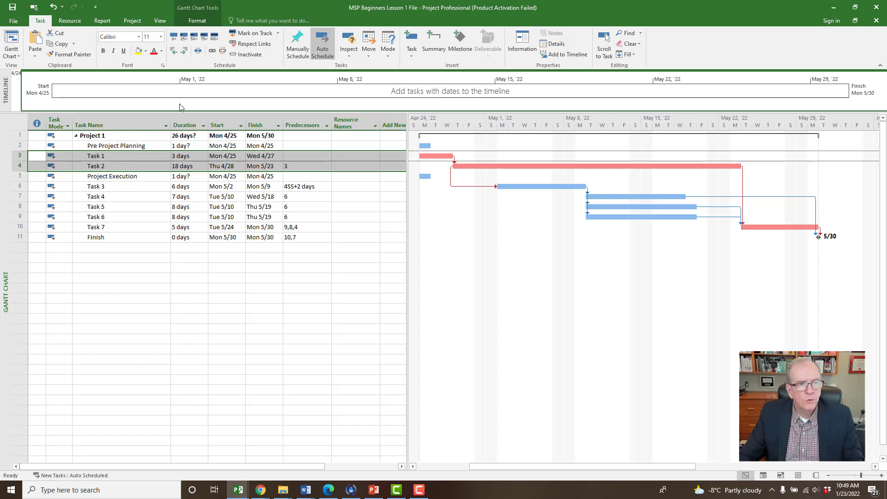
left_click(184, 50)
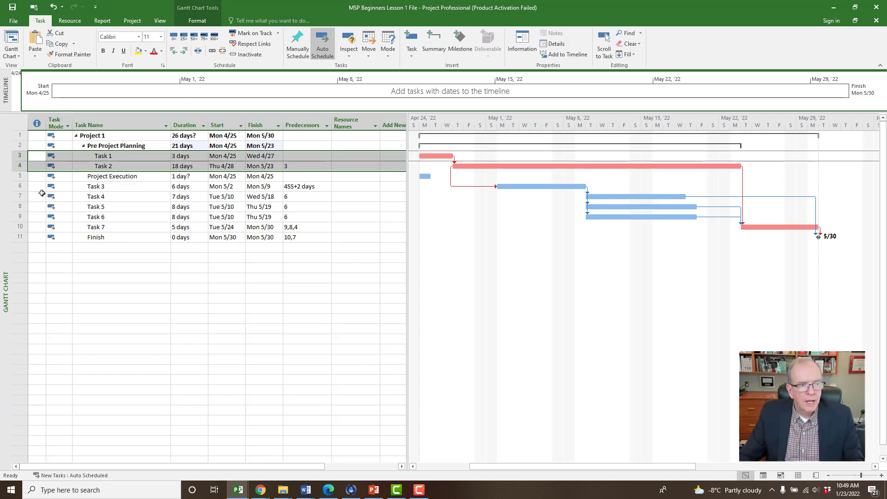
left_click_drag(17, 187, 26, 233)
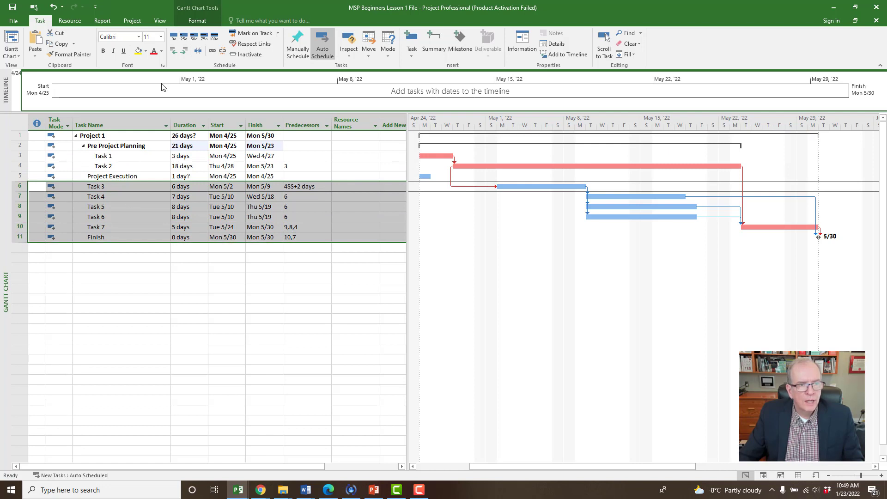
left_click(184, 50)
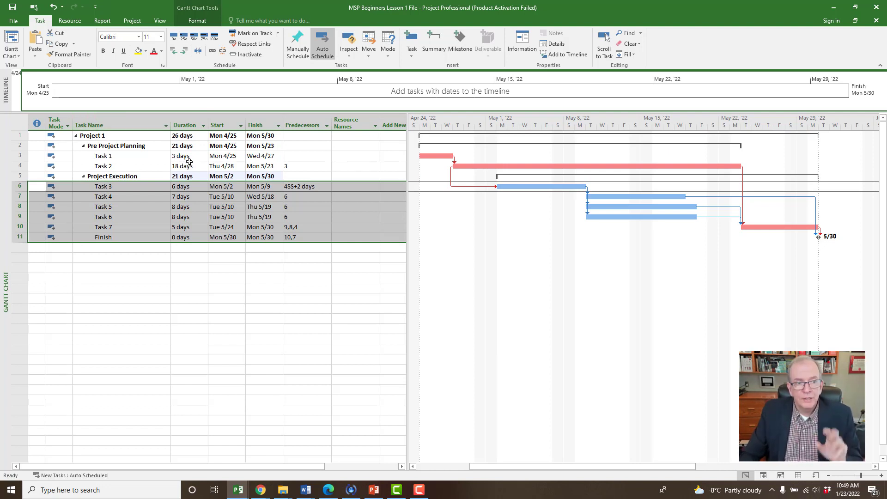
Step: Examine the durations and predecessor cells of the Project 1, Pre Project Planning and Project Execution summary tasks
left_click(191, 146)
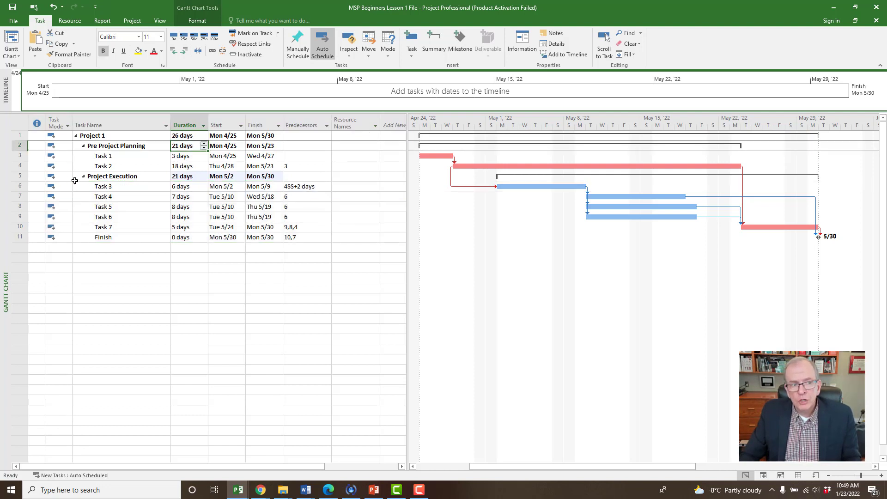
left_click(10, 176)
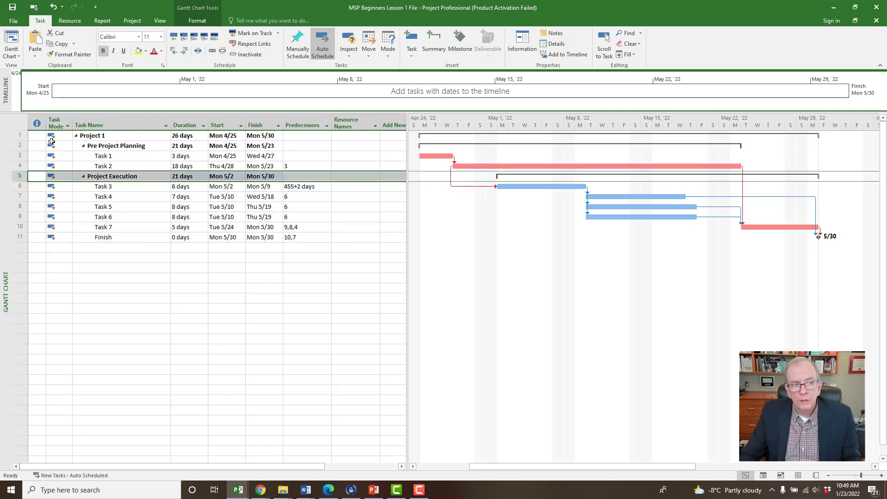
left_click(16, 146)
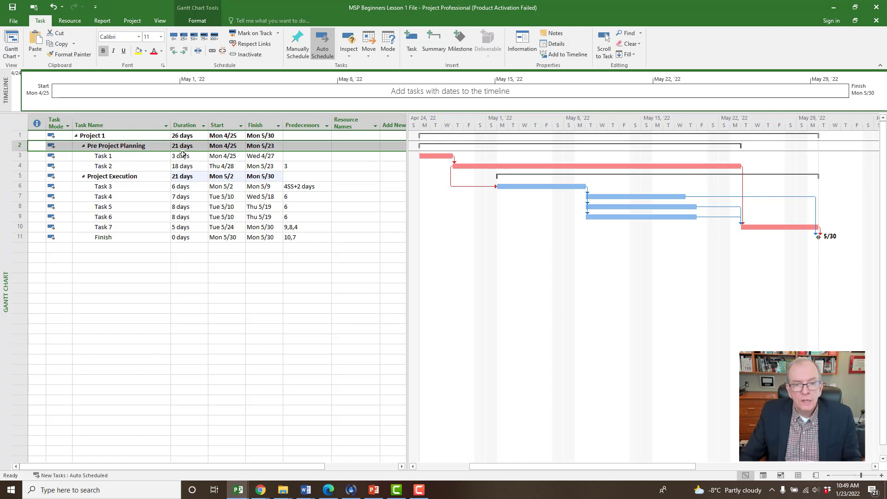
left_click(128, 169)
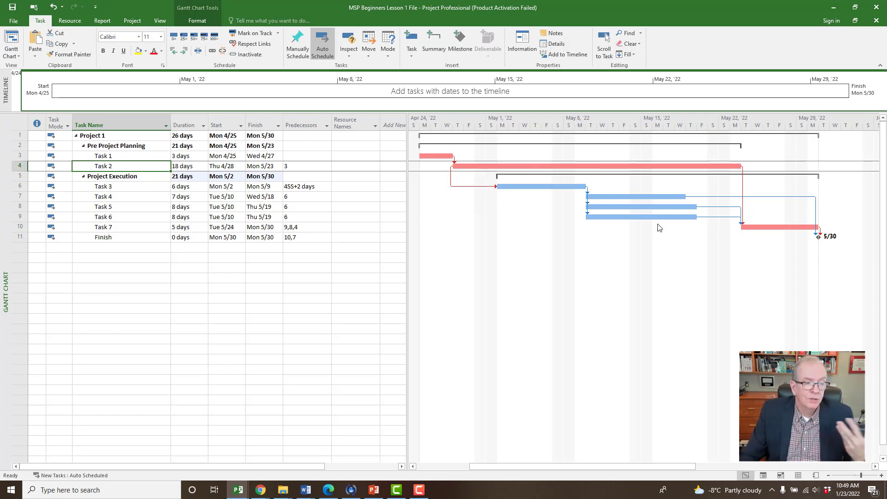
left_click(130, 160)
left_click(130, 165)
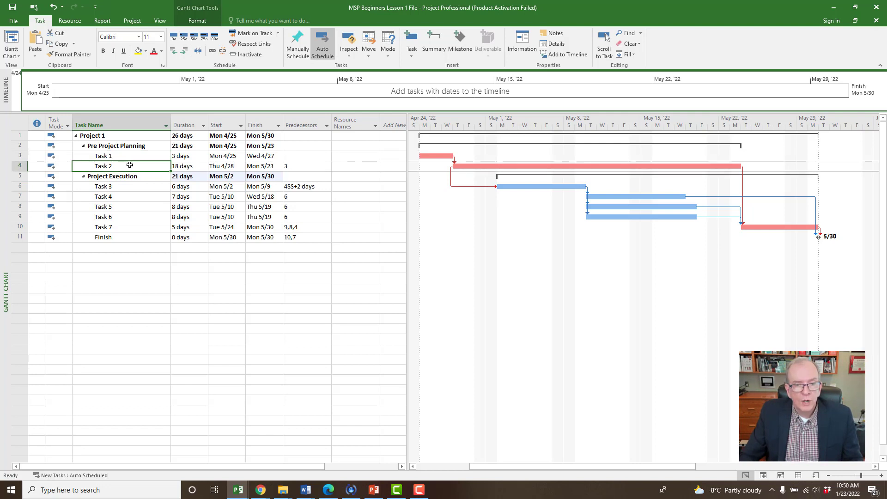
left_click(297, 177)
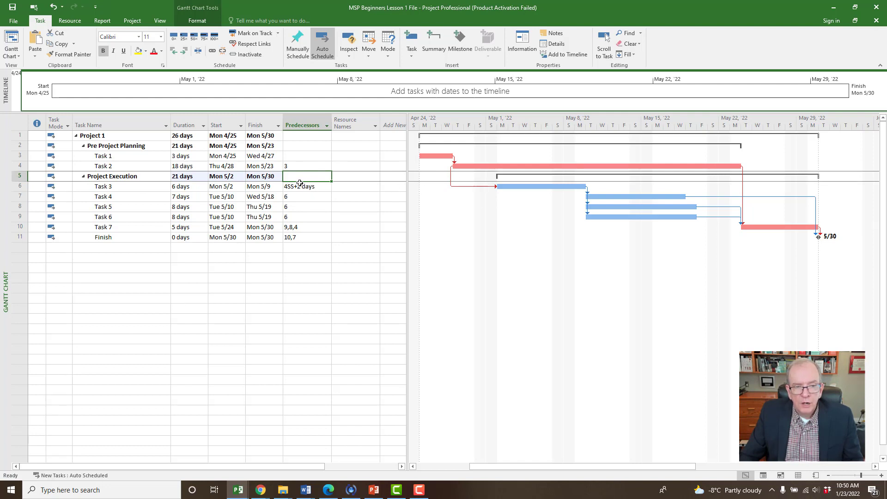
left_click(293, 147)
left_click(296, 139)
left_click(300, 148)
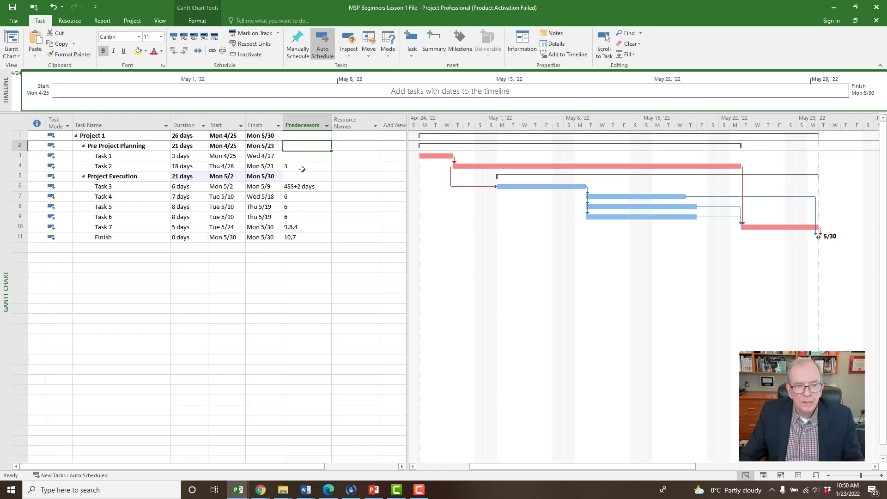
left_click(303, 177)
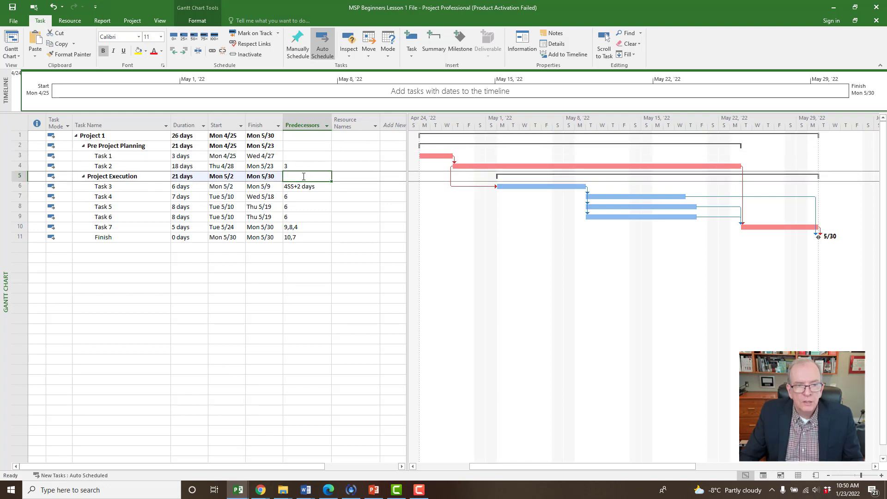
left_click(307, 148)
left_click(307, 138)
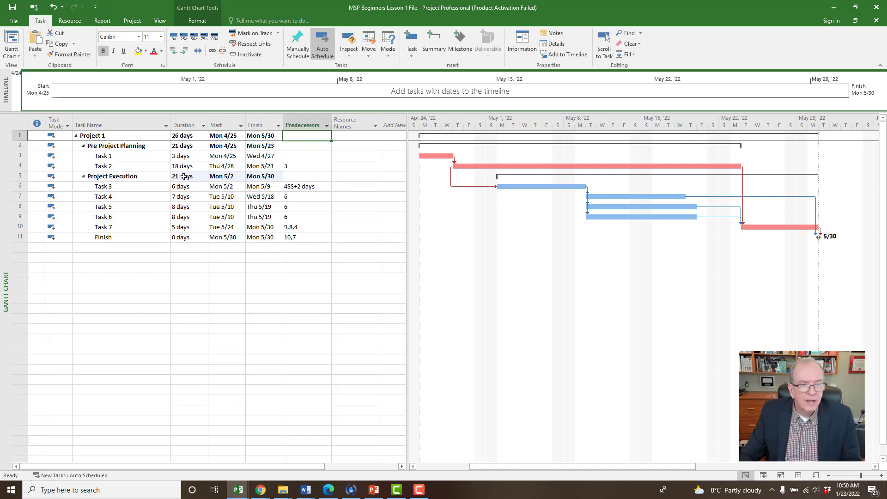
Step: Set the duration of Task 6 to 12 days
left_click(198, 217)
left_click(205, 216)
left_click(205, 215)
left_click(204, 216)
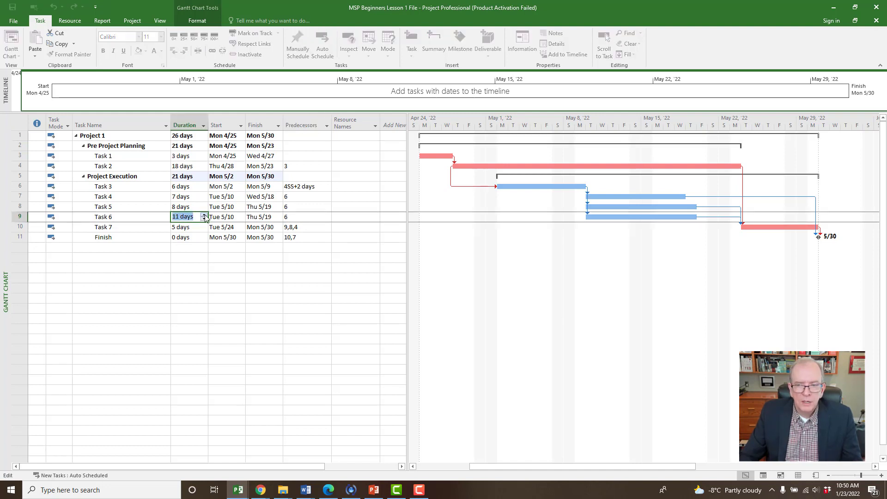
left_click(199, 230)
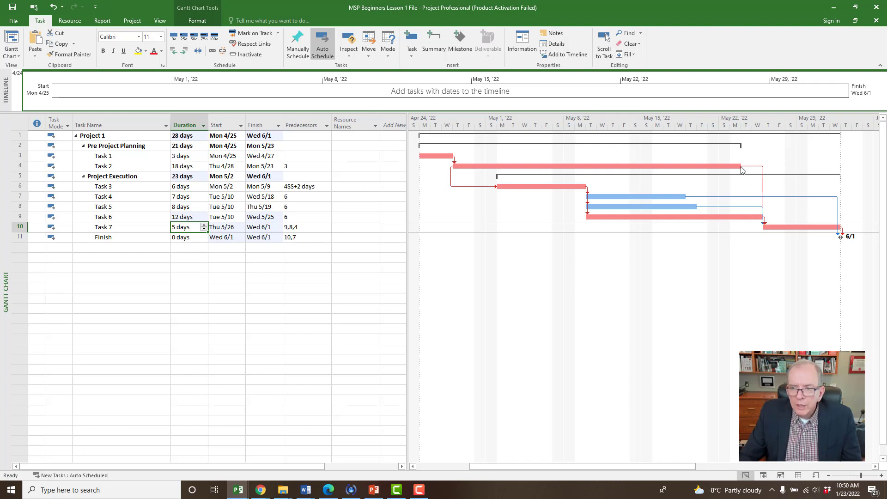
Step: Set the duration of Task 2 to 21 days, raising it one day at a time
left_click(312, 187)
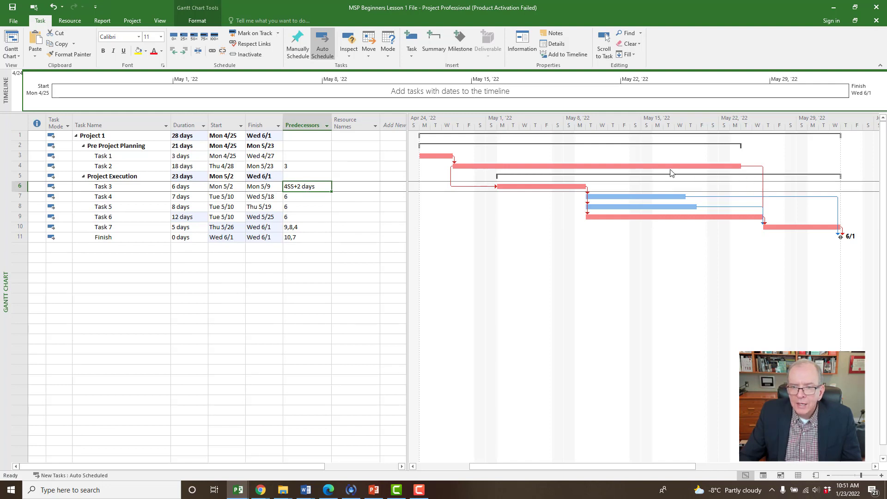
left_click(192, 167)
left_click(204, 164)
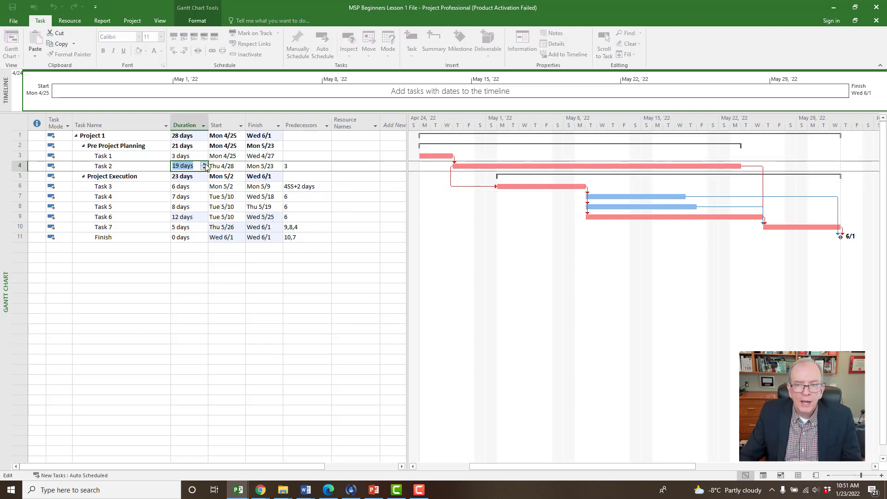
key("Return")
key("Down")
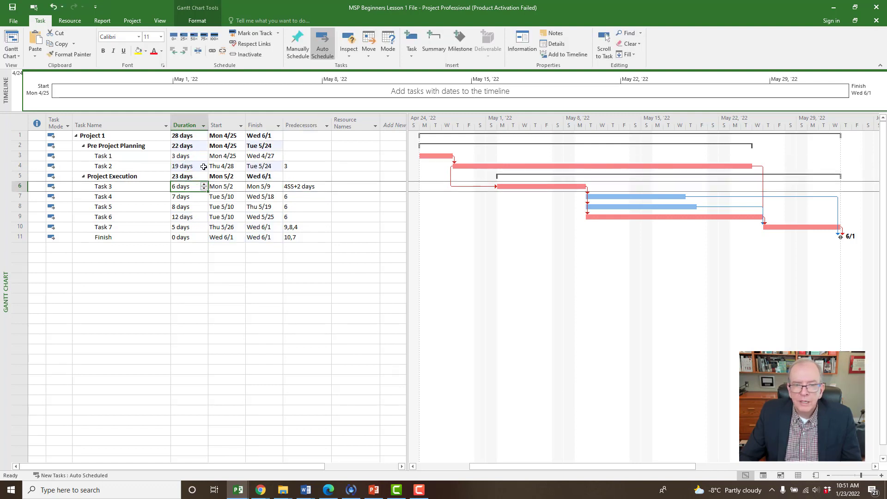
left_click(203, 166)
left_click(204, 164)
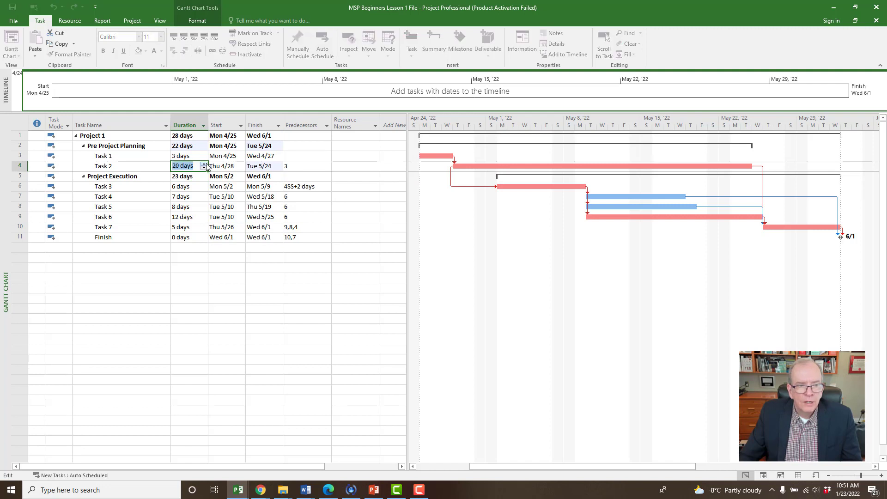
left_click(201, 196)
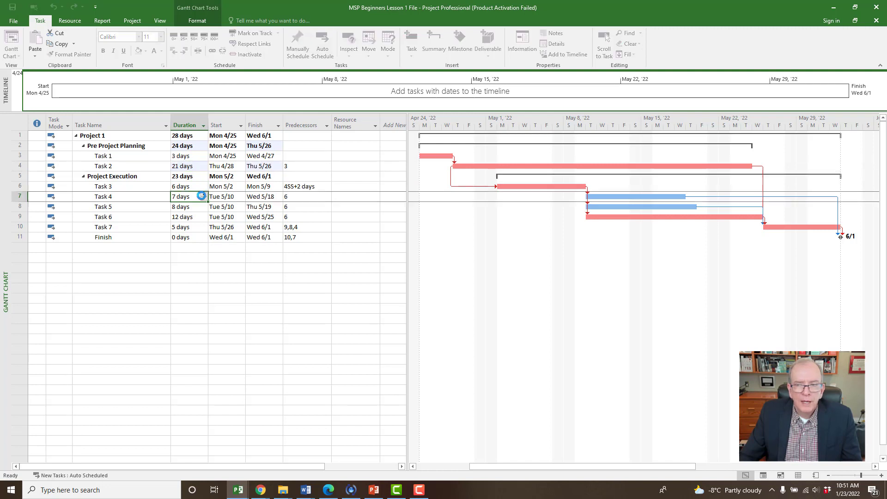
Step: Set the duration of Task 2 back to 18 days
left_click(197, 166)
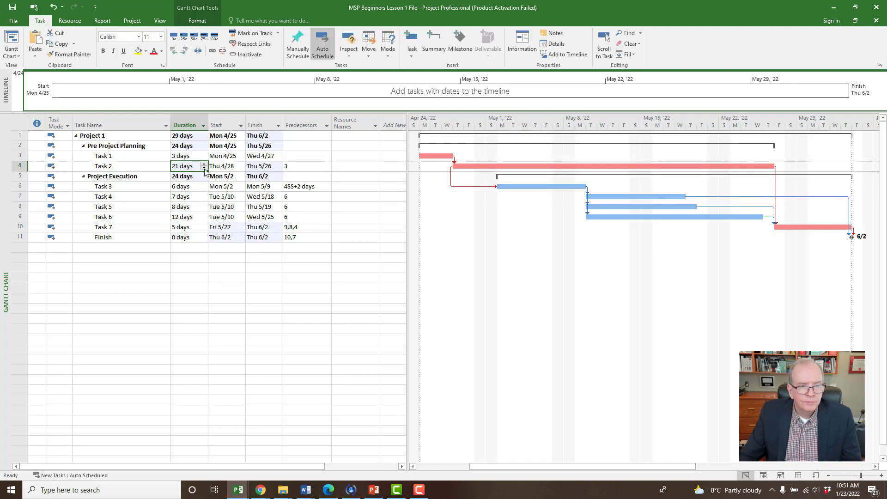
left_click(203, 168)
left_click(204, 169)
left_click(201, 206)
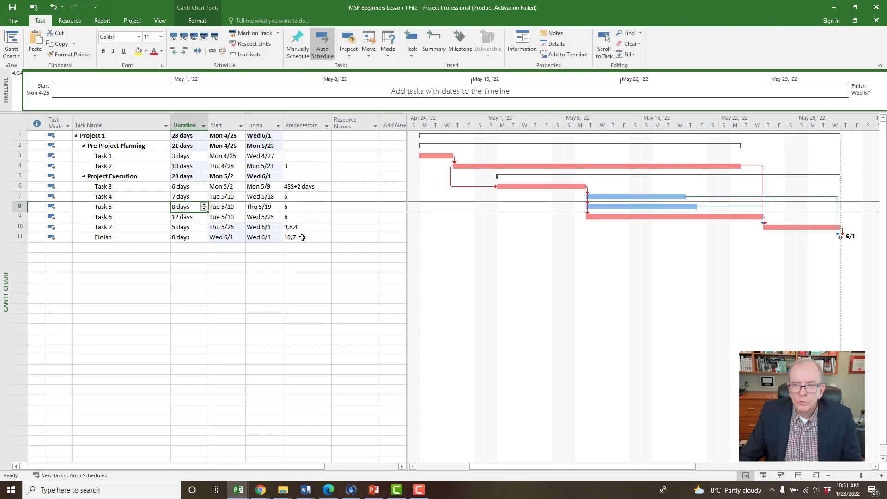
Step: Compare the durations of the Pre Project Planning and Project Execution summary tasks with those of Task 2 and Task 3
left_click(197, 146)
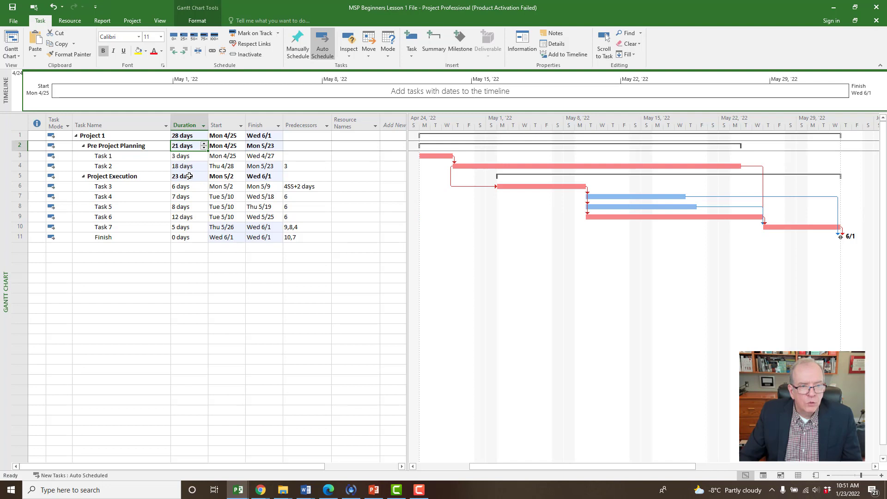
left_click(189, 177)
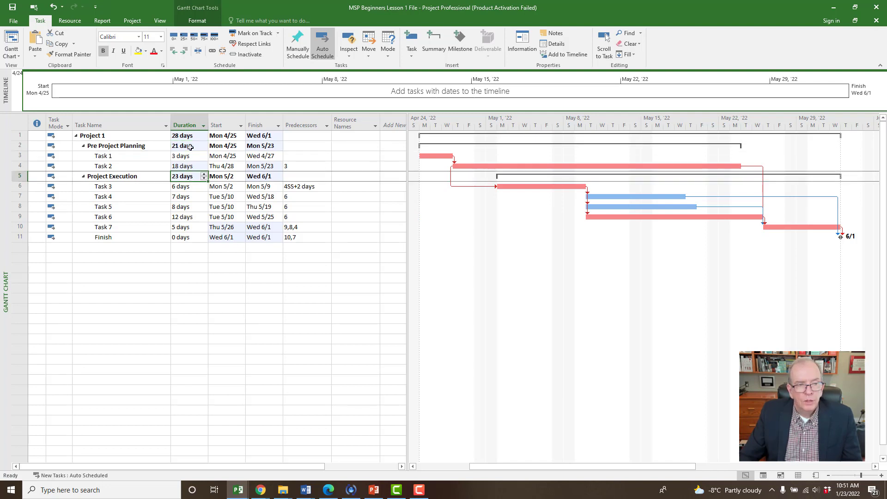
left_click(188, 166)
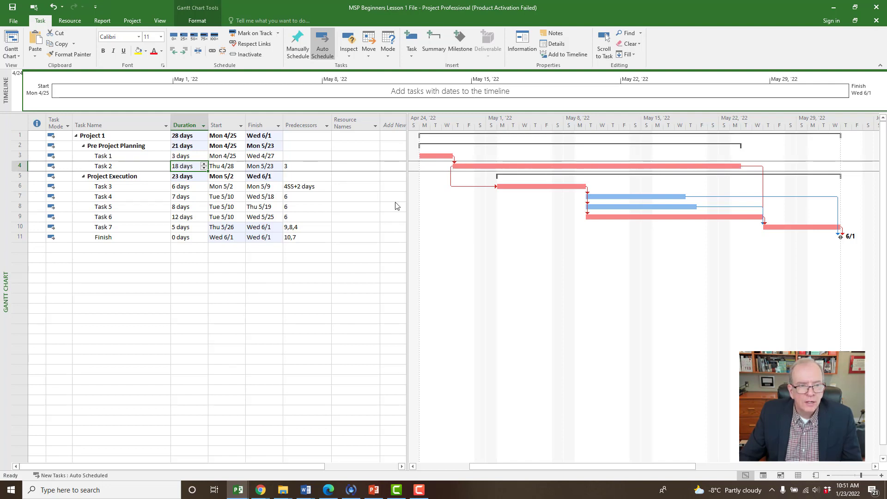
left_click(180, 187)
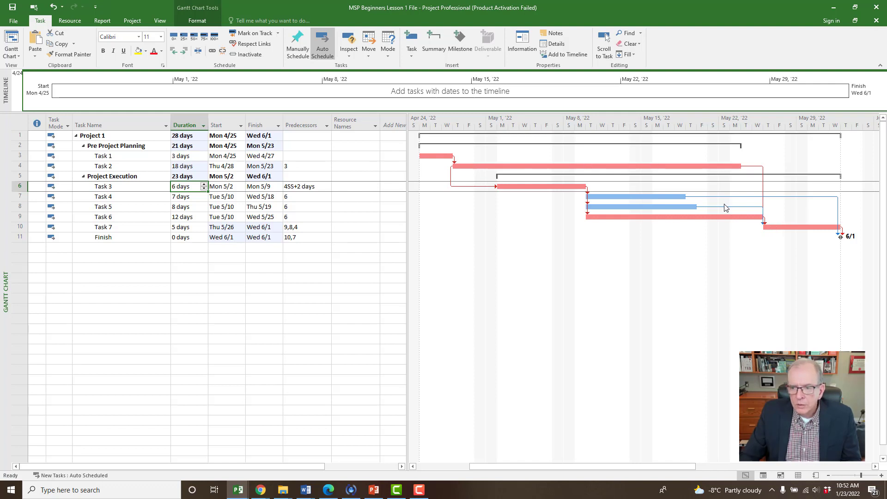
Step: Remove the predecessor from Task 5
left_click(302, 218)
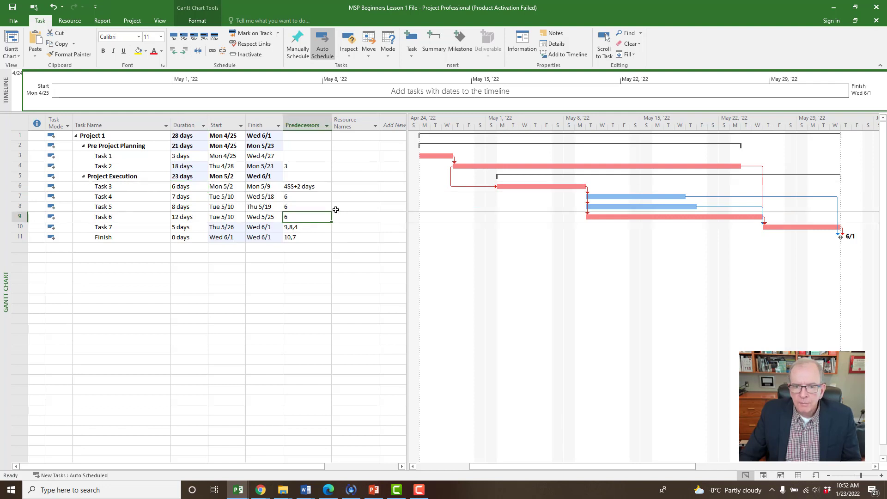
left_click(325, 208)
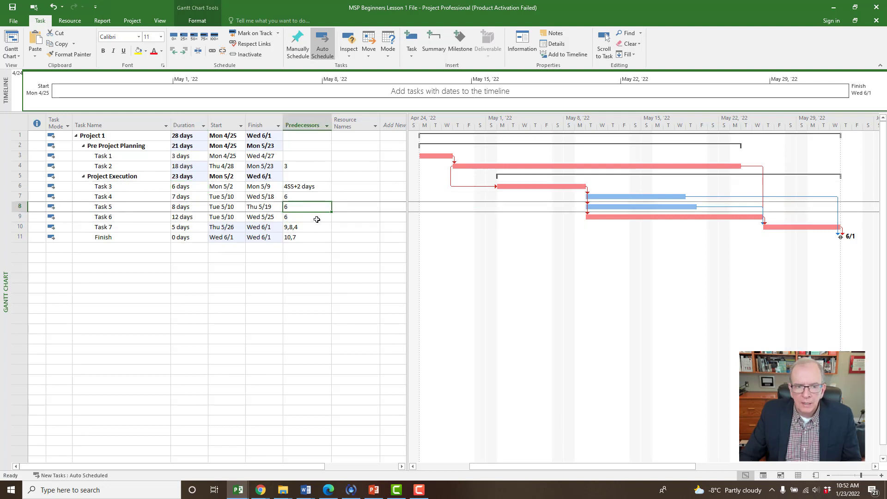
key("BackSpace")
key("Return")
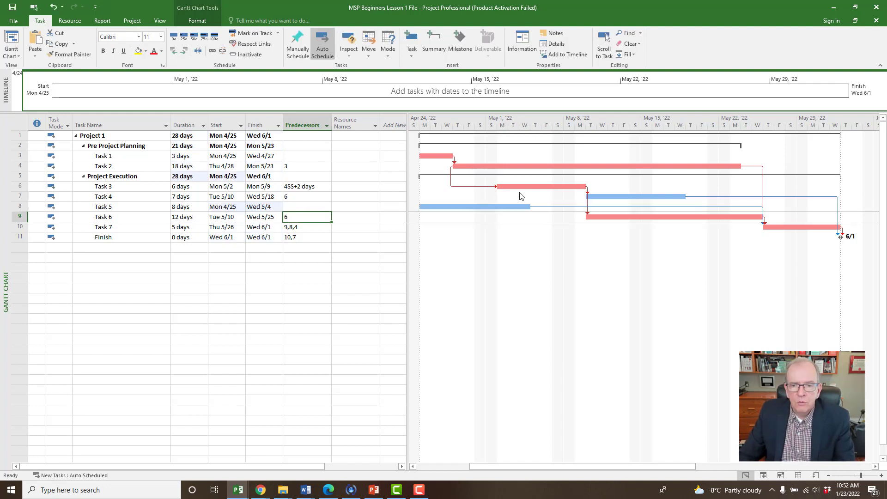
Step: Enter 6 as the predecessor of Task 5 again
left_click(309, 209)
type("6")
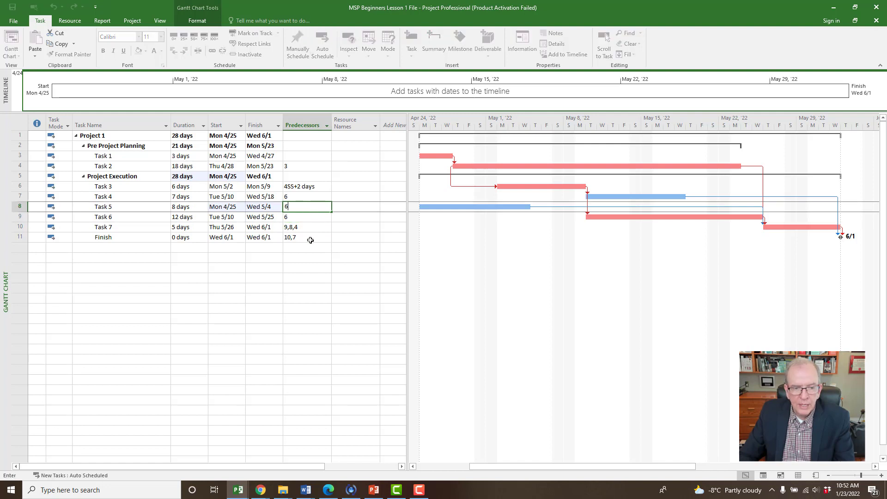
left_click(310, 250)
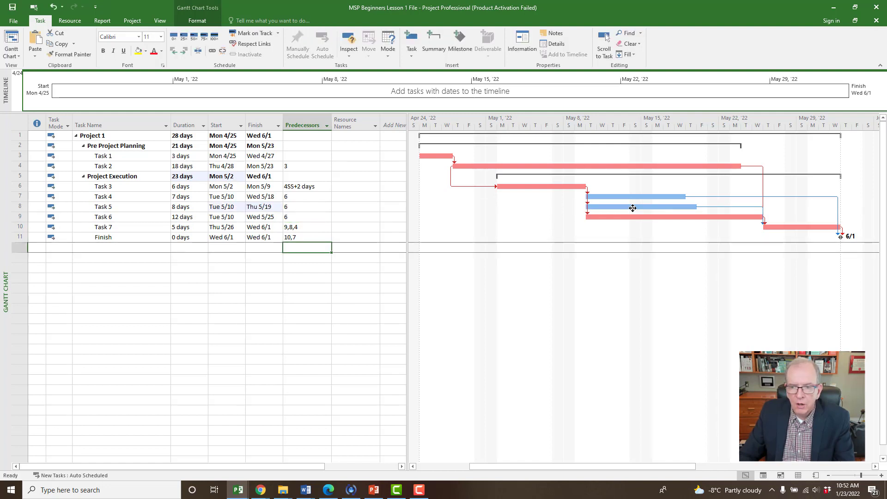
Step: Try removing predecessor 9 from Task 7, leaving 8,4, and undo the change
left_click(290, 227)
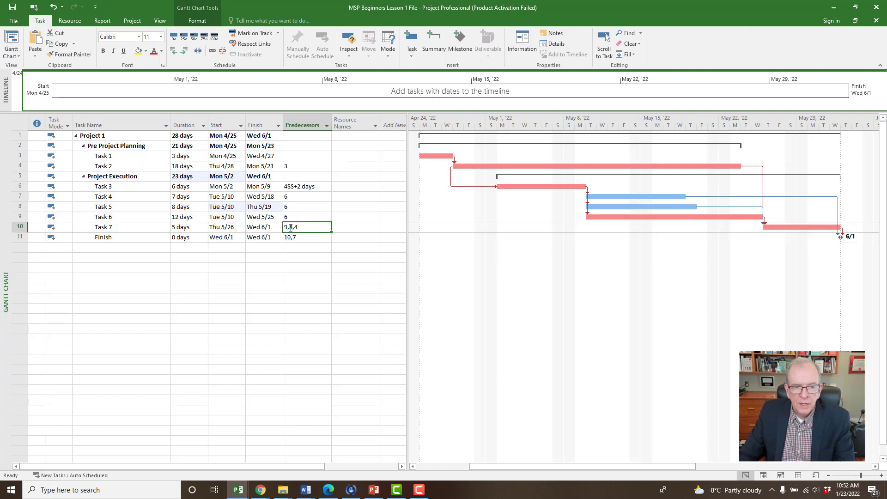
left_click(298, 231)
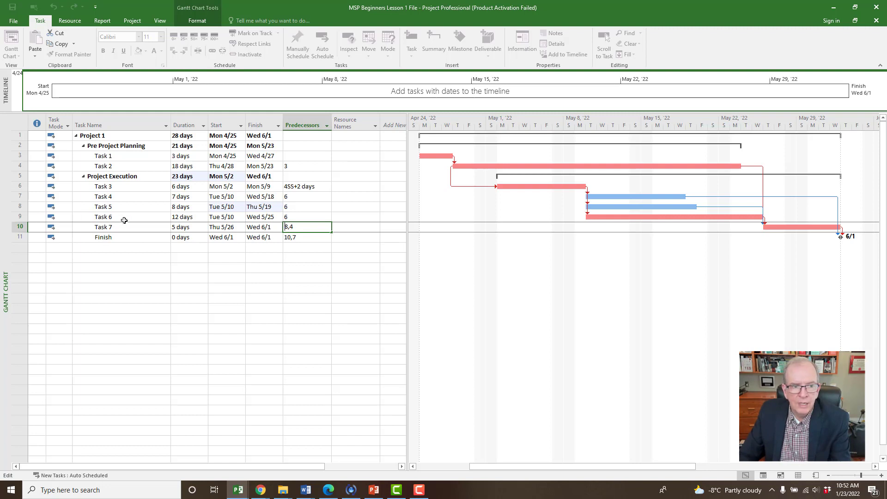
key("Return")
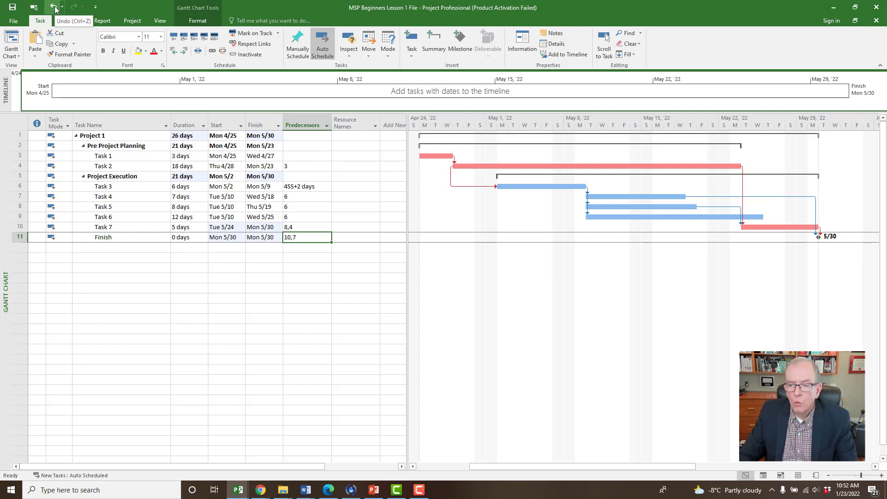
left_click(55, 10)
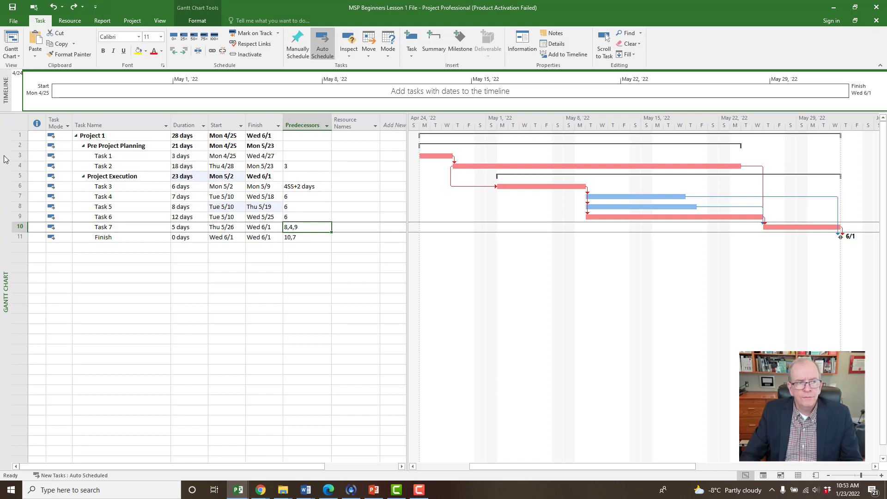
Step: Display the schedule as a Network Diagram, zoomed out far enough to show every task from Project 1 to Finish
right_click(4, 173)
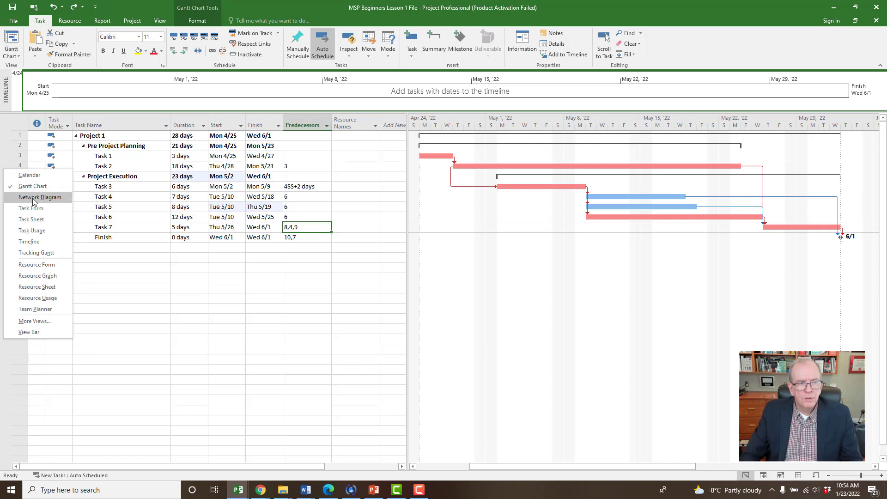
left_click(47, 202)
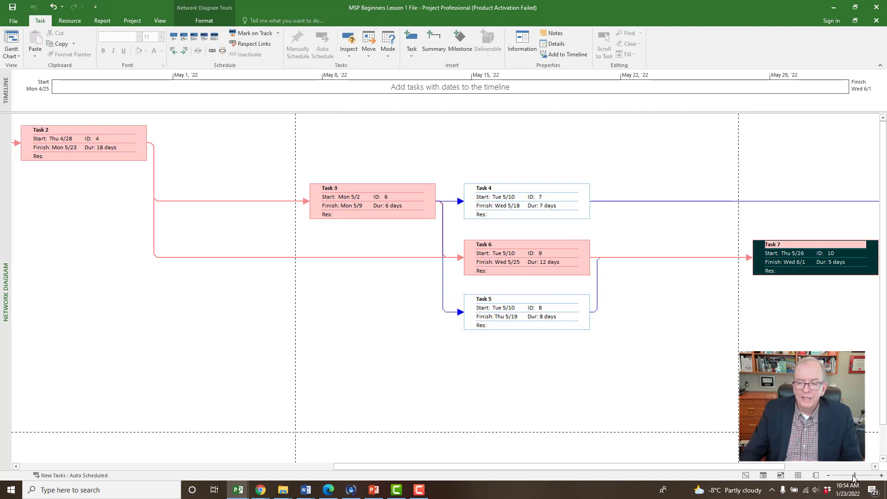
left_click(829, 476)
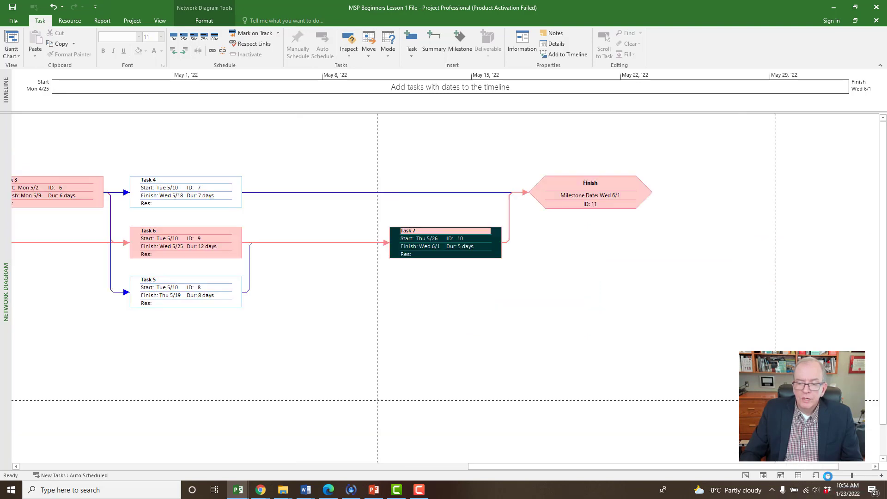
left_click(828, 476)
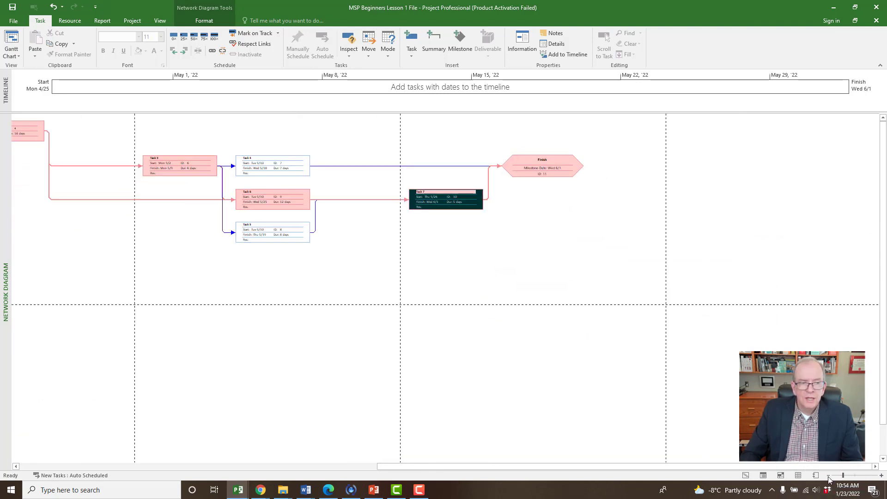
left_click(829, 476)
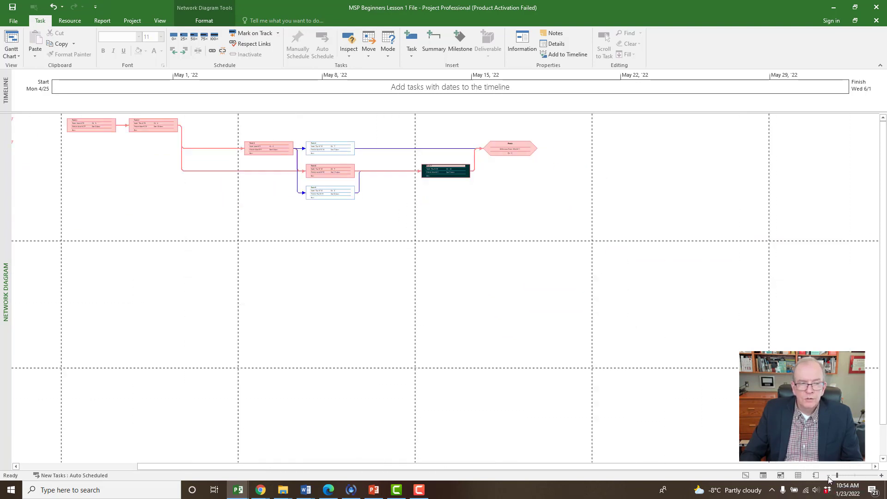
left_click(828, 477)
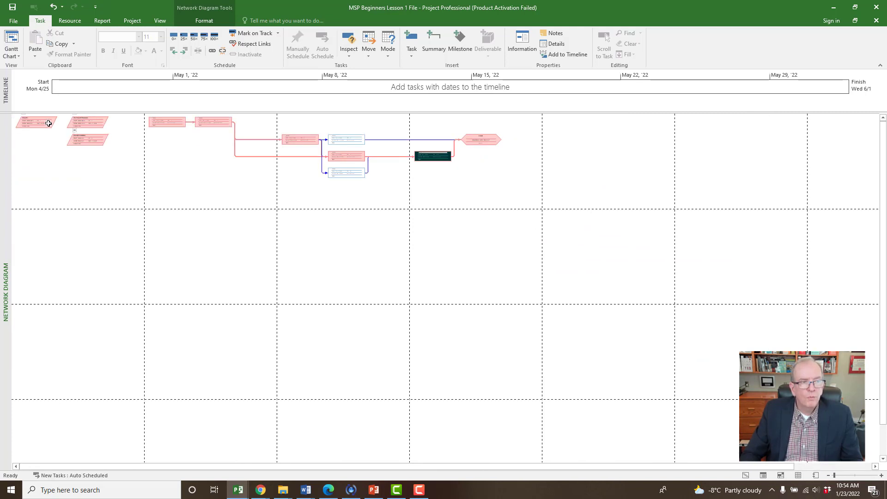
Step: Examine the details of the Project 1, Finish, Task 5, Task 6 and Task 4 boxes in the network diagram
mouse_move(27, 124)
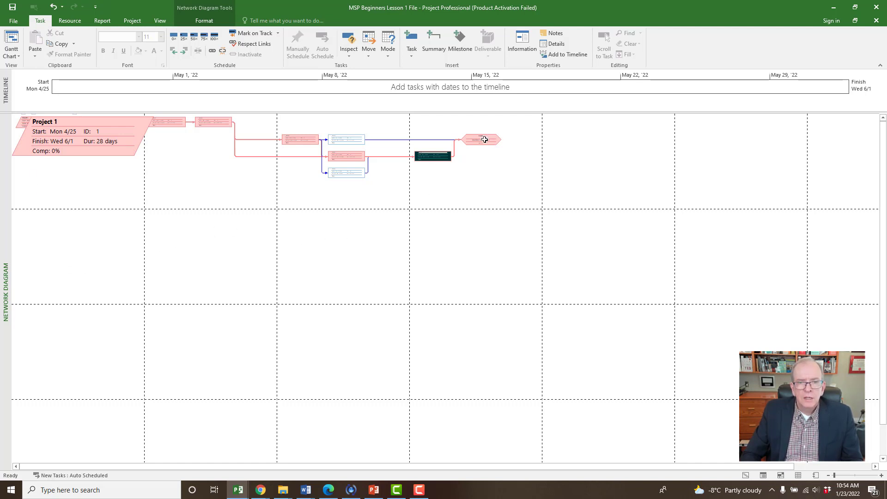
mouse_move(484, 140)
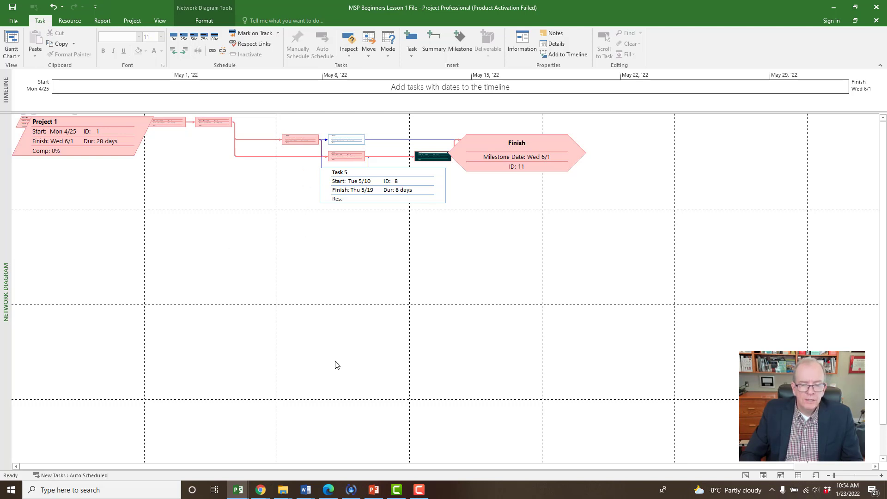
left_click(350, 137)
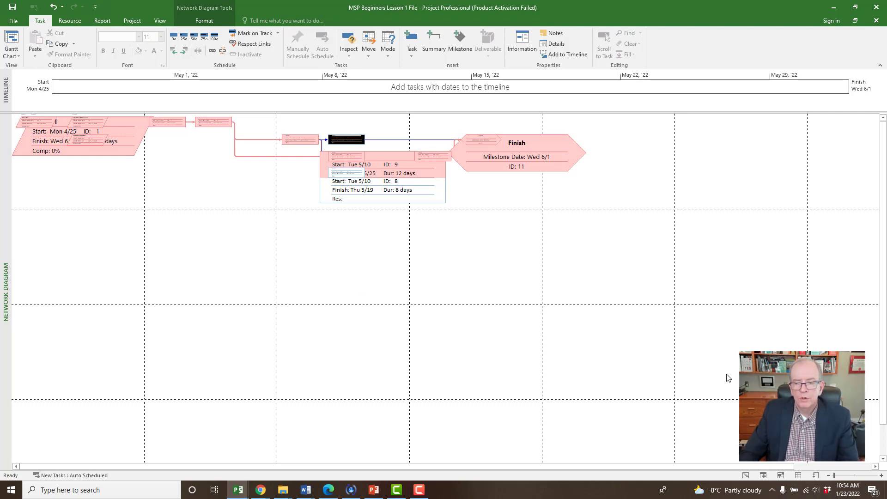
left_click(829, 476)
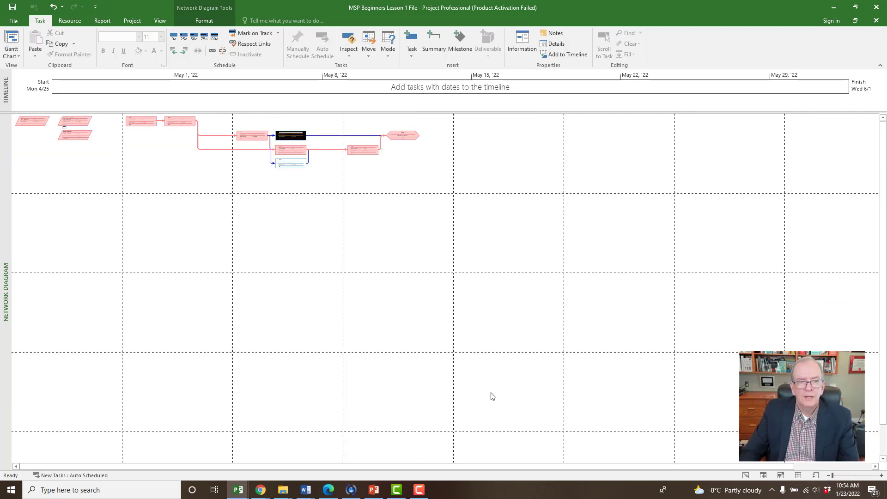
left_click(881, 475)
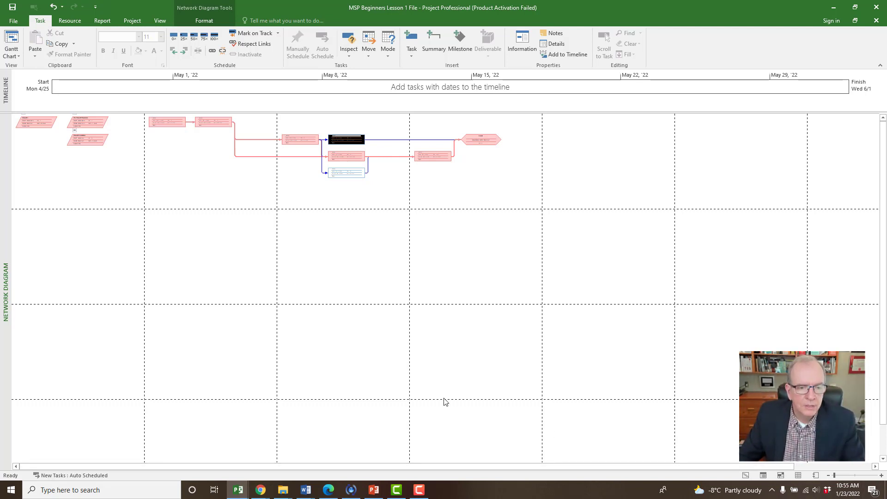
Step: Trace the critical path through the enlarged network diagram, checking the Task 6 box and the Finish milestone
left_click(882, 476)
left_click(881, 476)
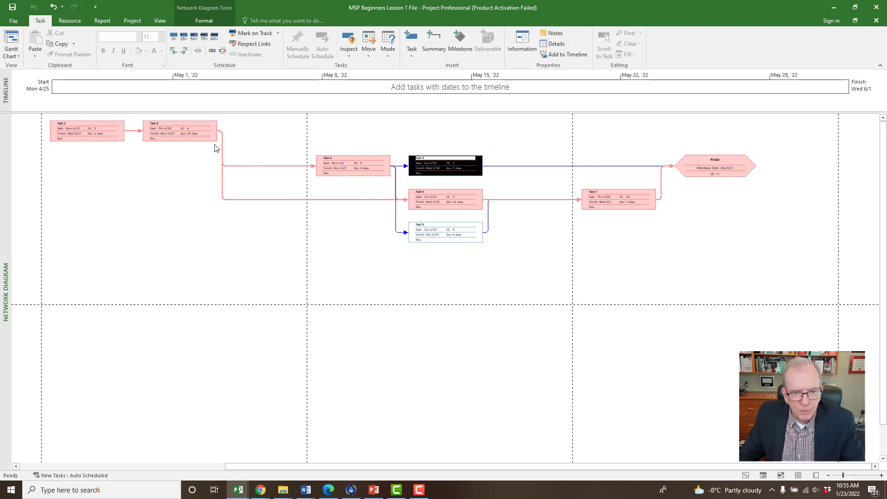
mouse_move(412, 200)
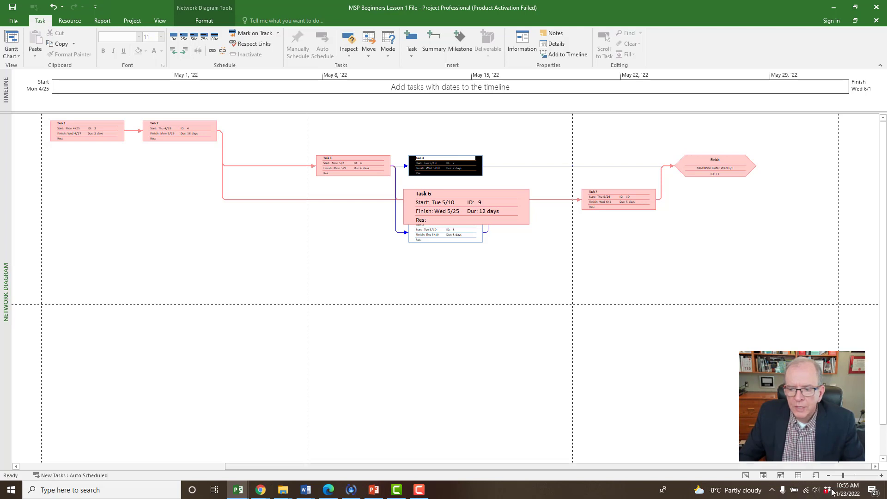
left_click(828, 475)
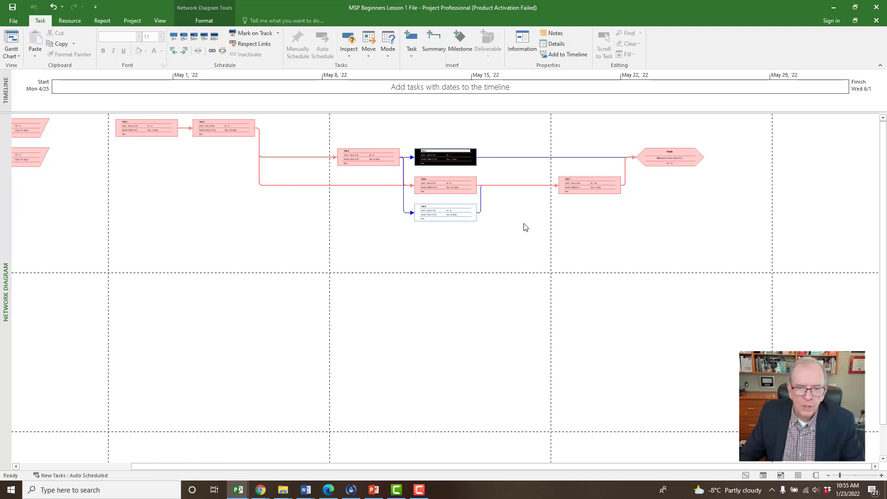
left_click(664, 158)
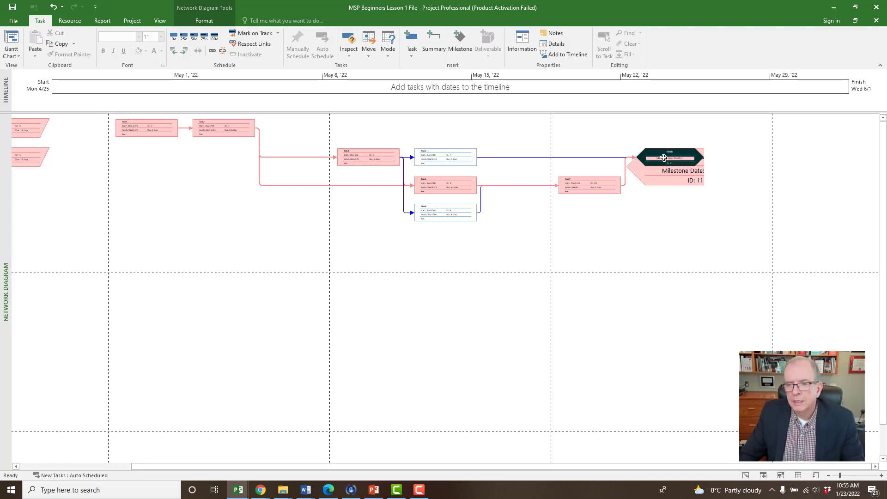
Step: Remove the dependency link between Task 7 and the Finish milestone in the network diagram
left_click(605, 189)
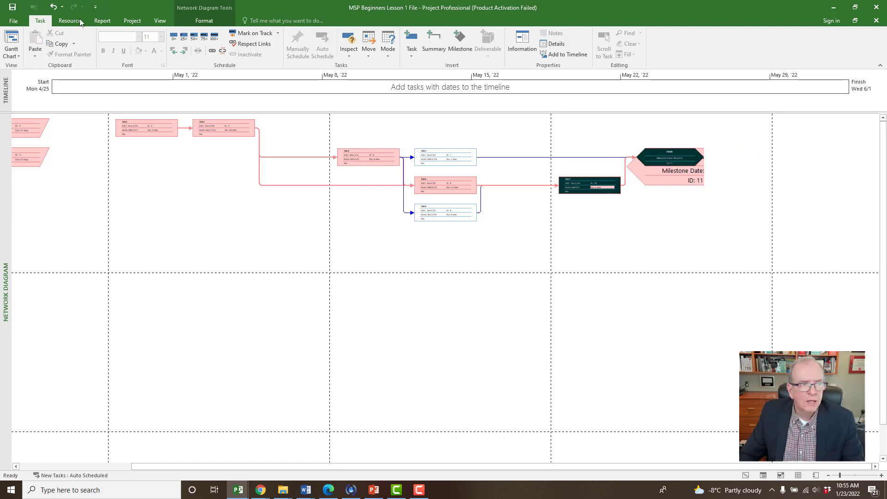
left_click(226, 53)
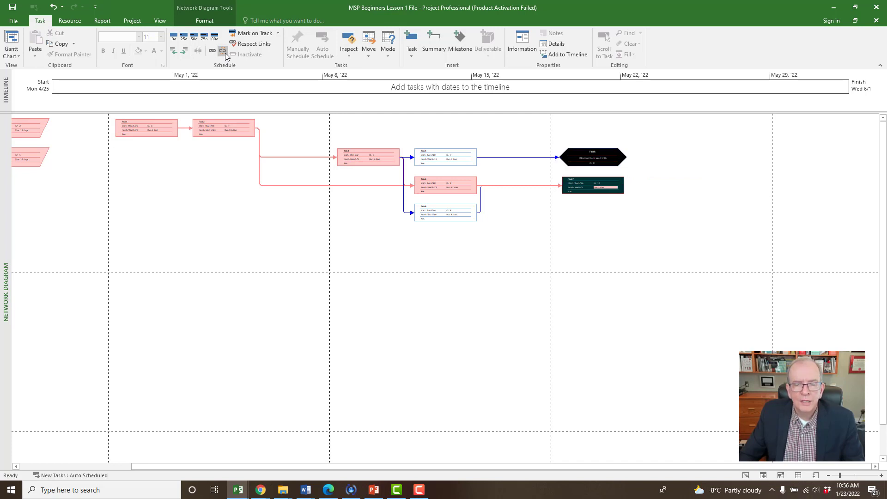
left_click(521, 309)
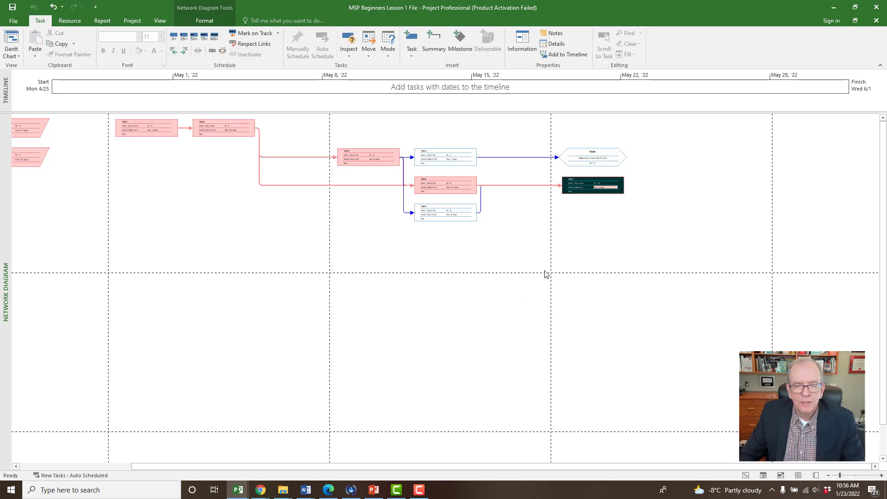
Step: Link Task 7 to the Finish milestone directly in the network diagram and check the Task 7 box
left_click(576, 186)
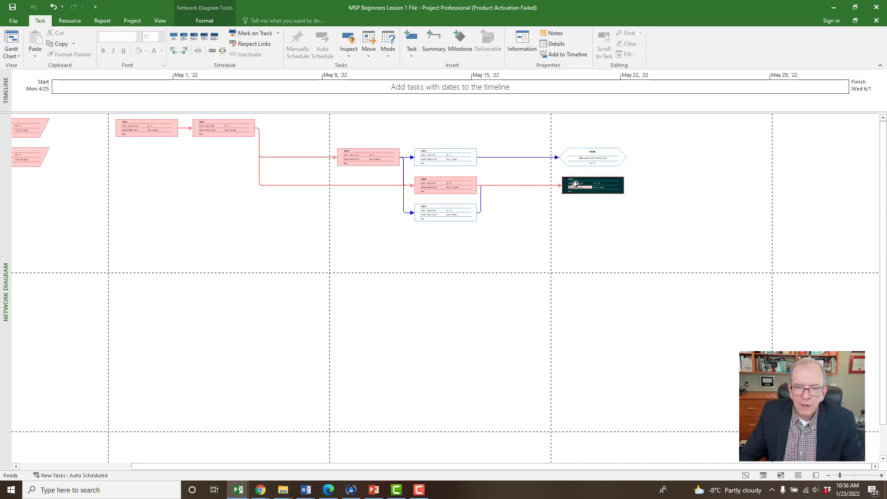
left_click_drag(576, 184, 594, 171)
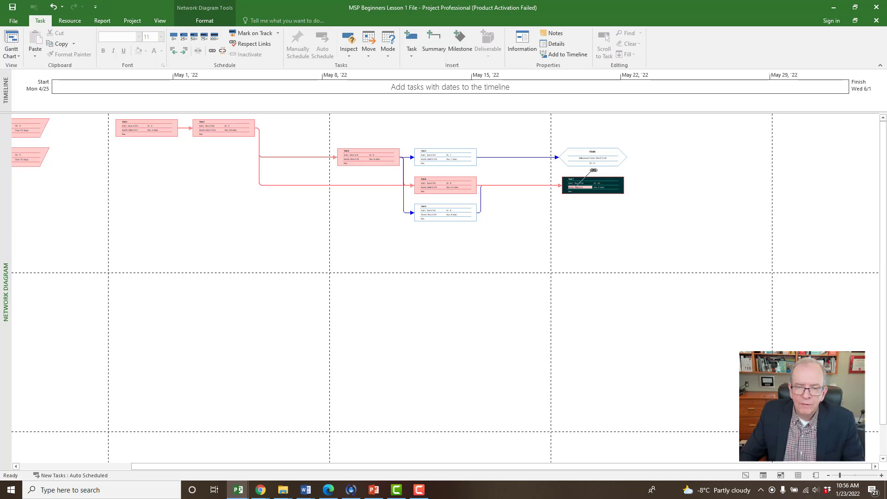
left_click_drag(594, 171, 598, 159)
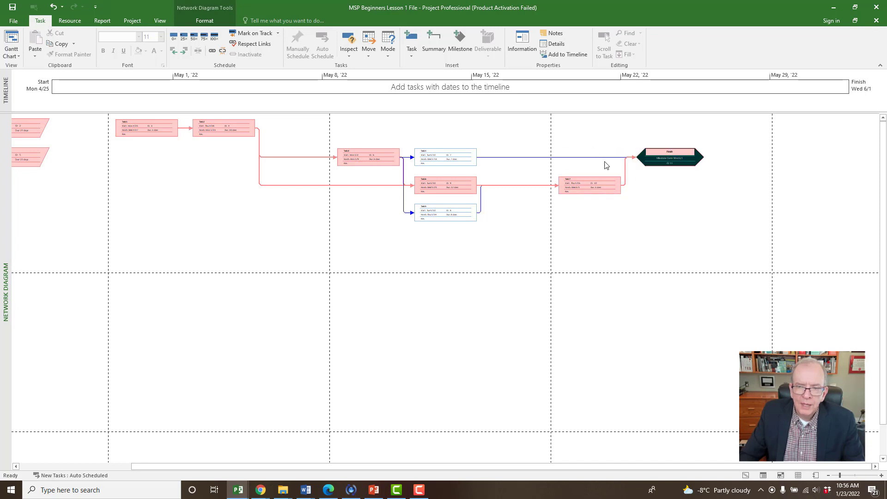
mouse_move(614, 183)
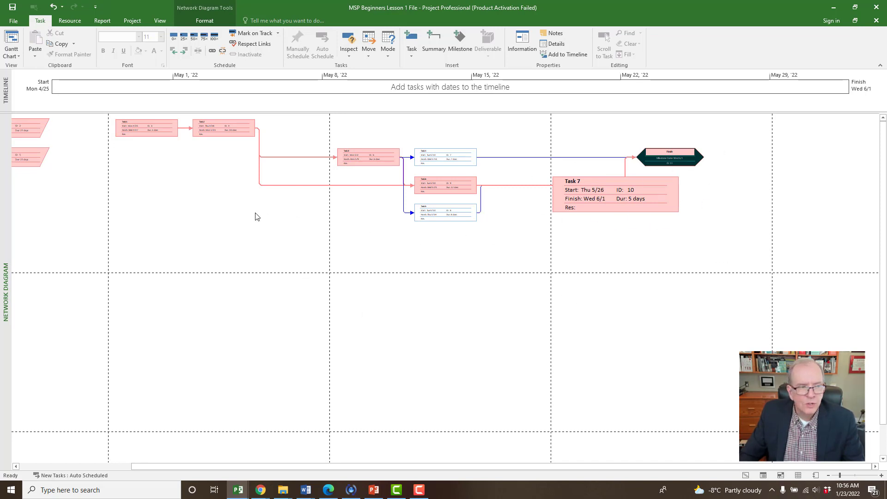
Step: Return the schedule to the Gantt Chart view with the Entry table applied
right_click(6, 178)
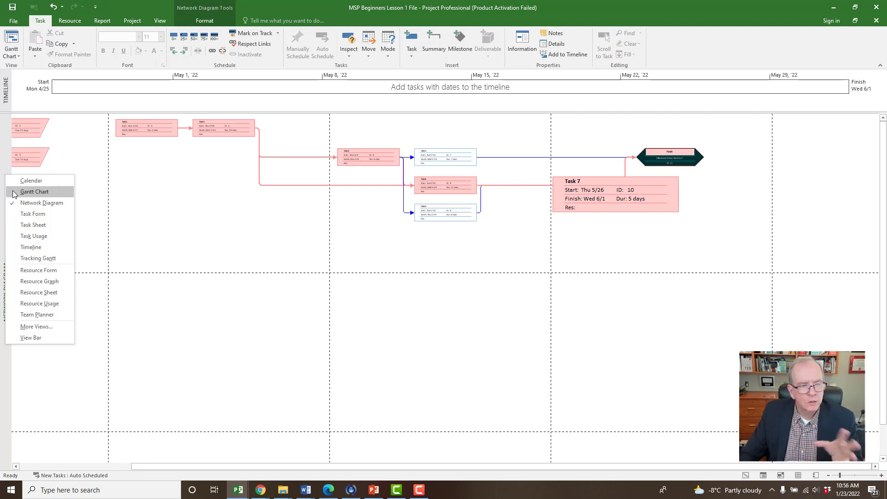
left_click(34, 192)
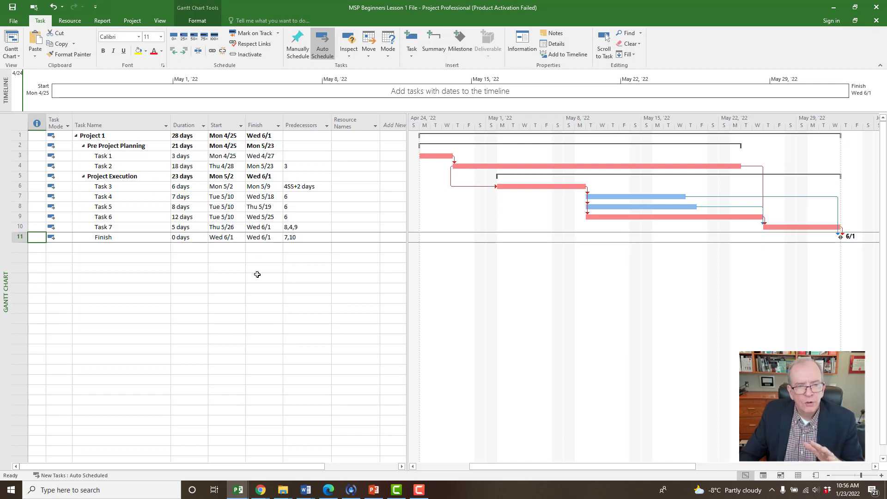
left_click(21, 121)
right_click(18, 121)
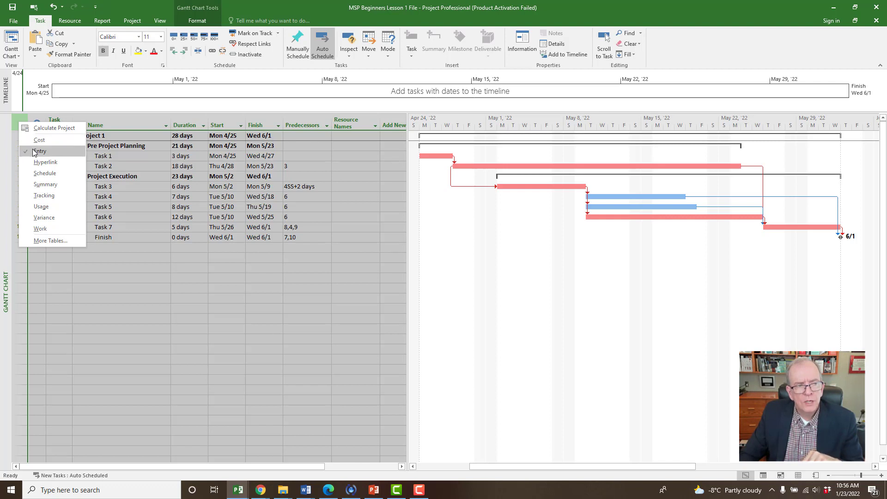
left_click(57, 152)
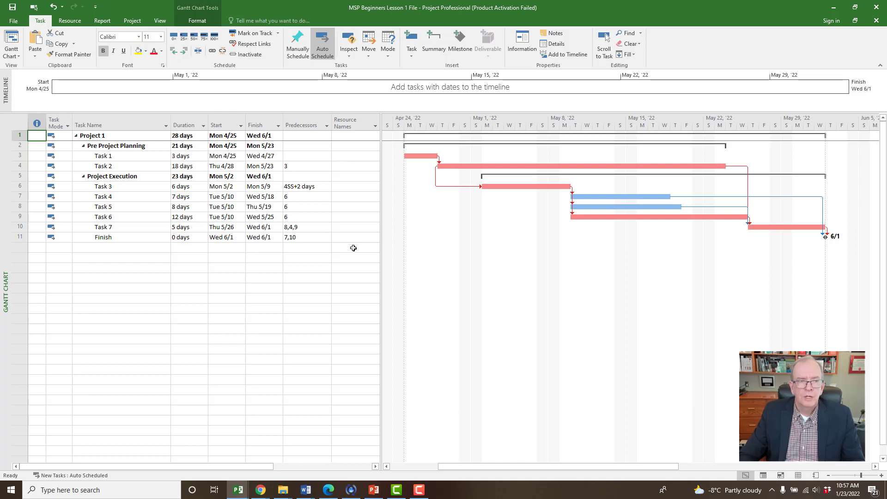
Step: Check the start and finish dates of the Project 1 summary task
left_click(225, 136)
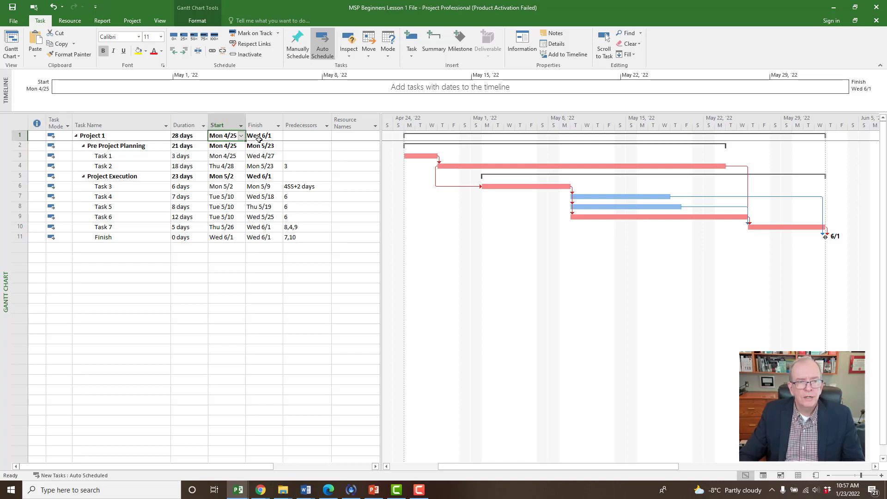
left_click(259, 138)
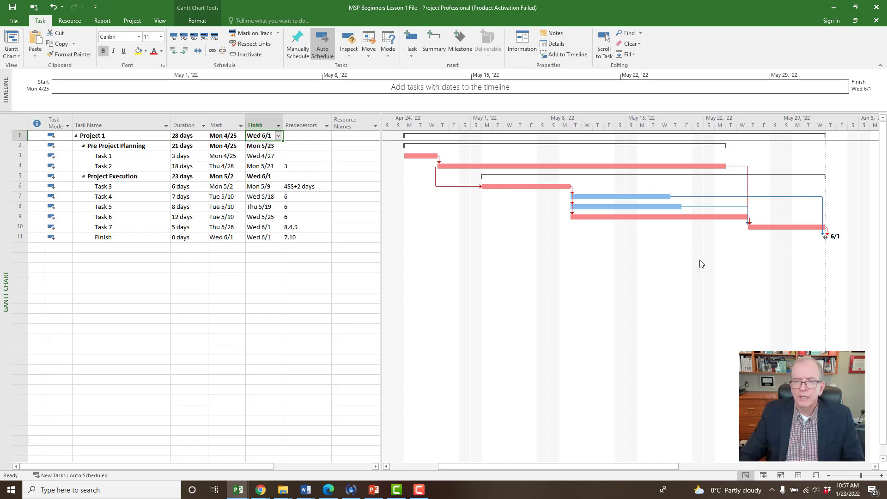
left_click(234, 269)
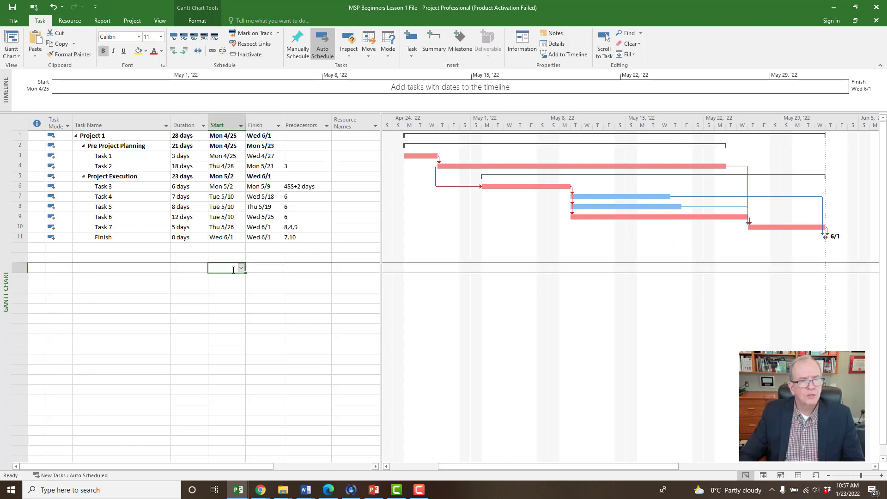